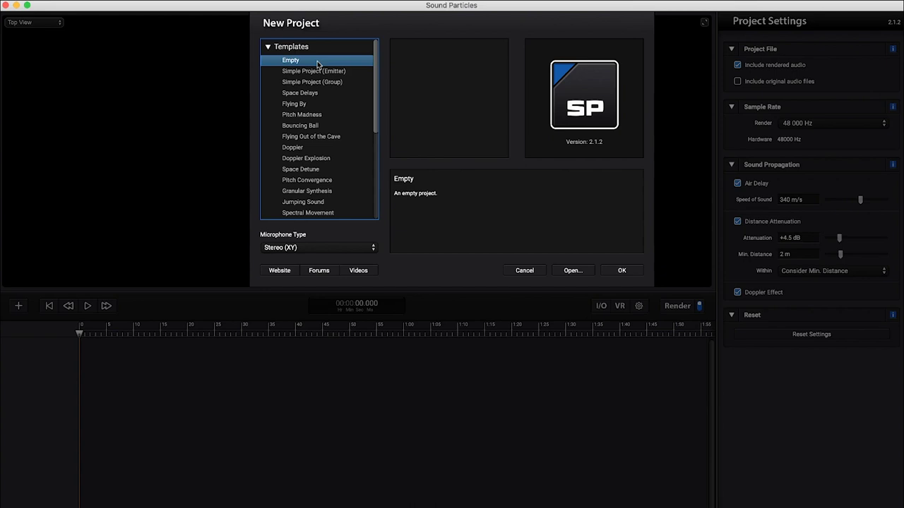
Create a new project from the Battlefield template with the Stereo (XY) microphone type.
{"action": "scroll", "coordinate": [317, 84], "scroll_direction": "down", "scroll_amount": 5}
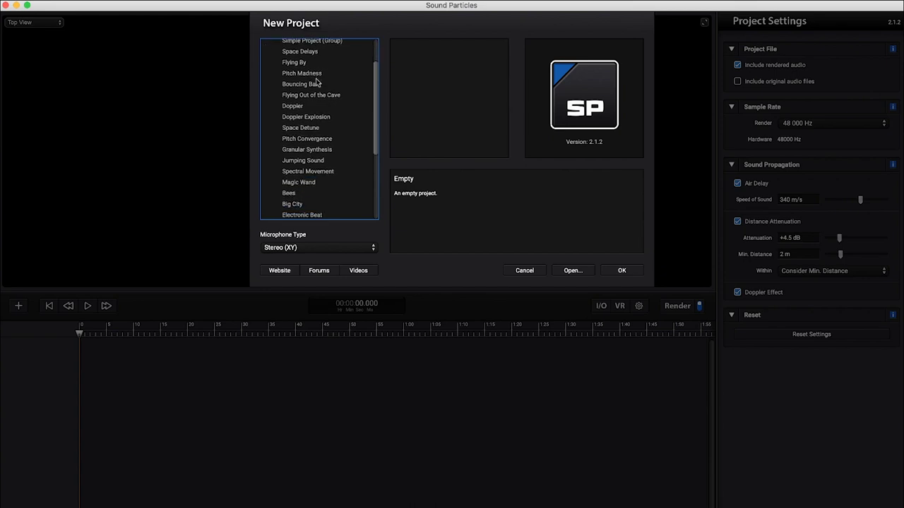
{"action": "left_click", "coordinate": [307, 197]}
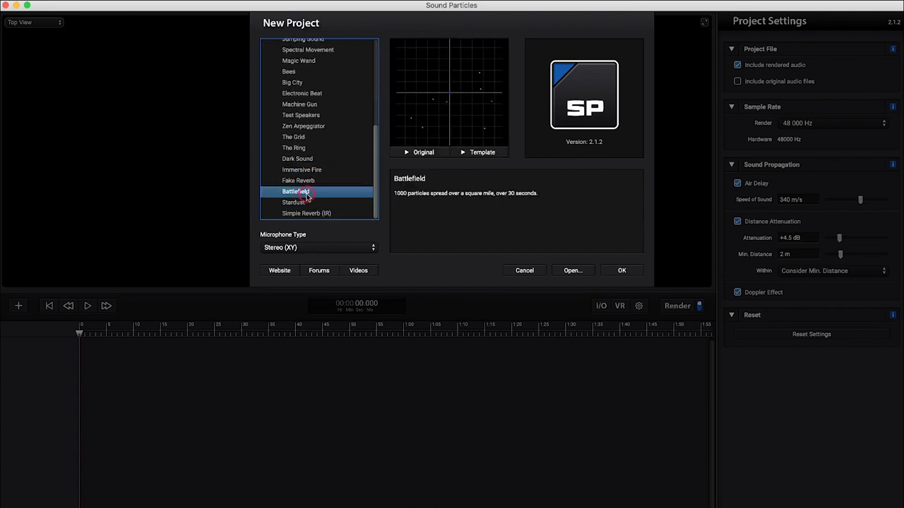
{"action": "left_click", "coordinate": [617, 270]}
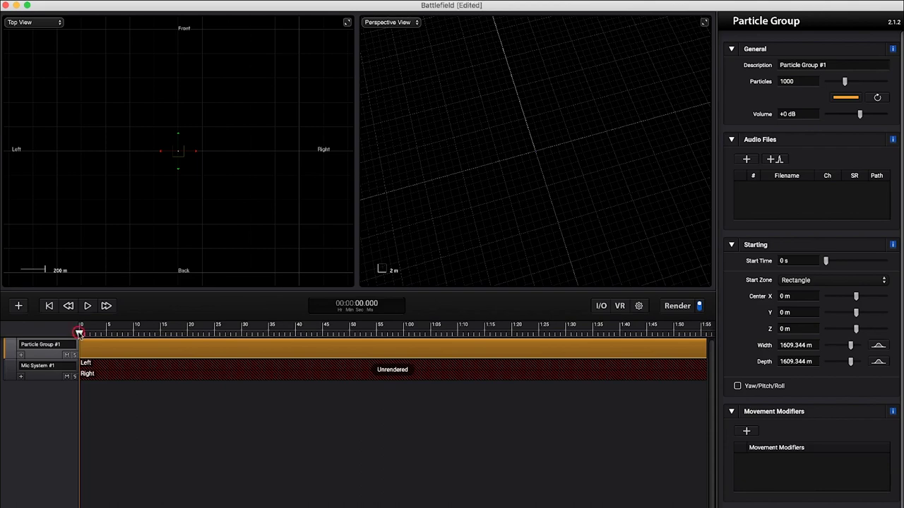
{"action": "mouse_move", "coordinate": [80, 333]}
{"action": "left_mouse_down"}
{"action": "mouse_move", "coordinate": [359, 336]}
{"action": "mouse_move", "coordinate": [65, 343]}
{"action": "left_mouse_up"}
Import all the WAV files from the Desktop's Samples folder into Particle Group #1.
{"action": "left_click", "coordinate": [751, 162]}
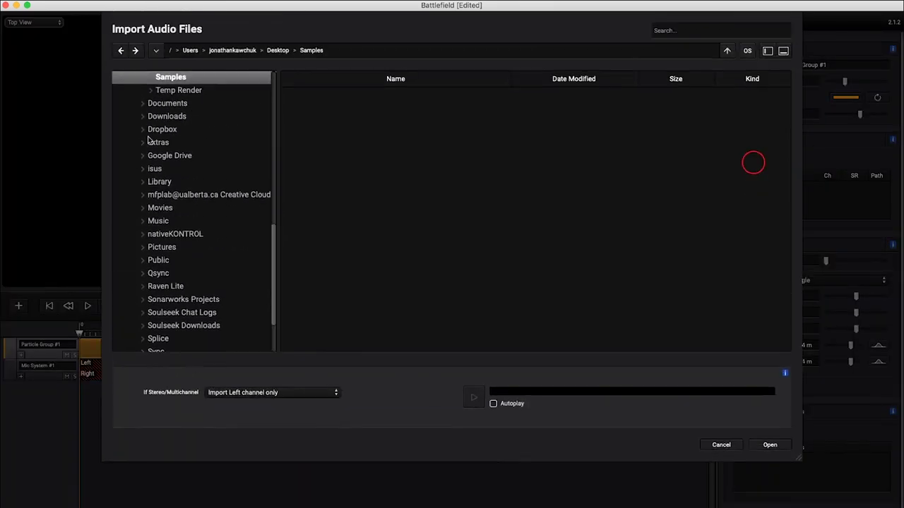
{"action": "left_click", "coordinate": [141, 89]}
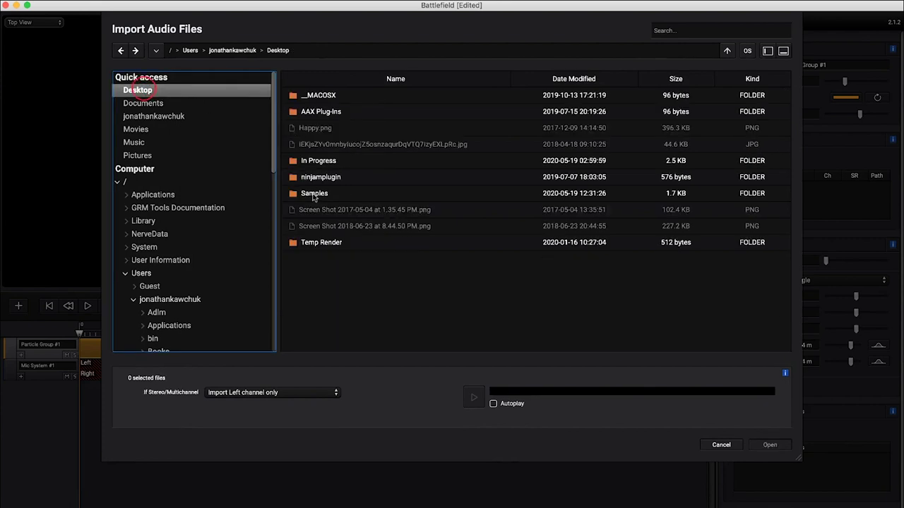
{"action": "double_click", "coordinate": [313, 195]}
{"action": "left_click", "coordinate": [353, 98]}
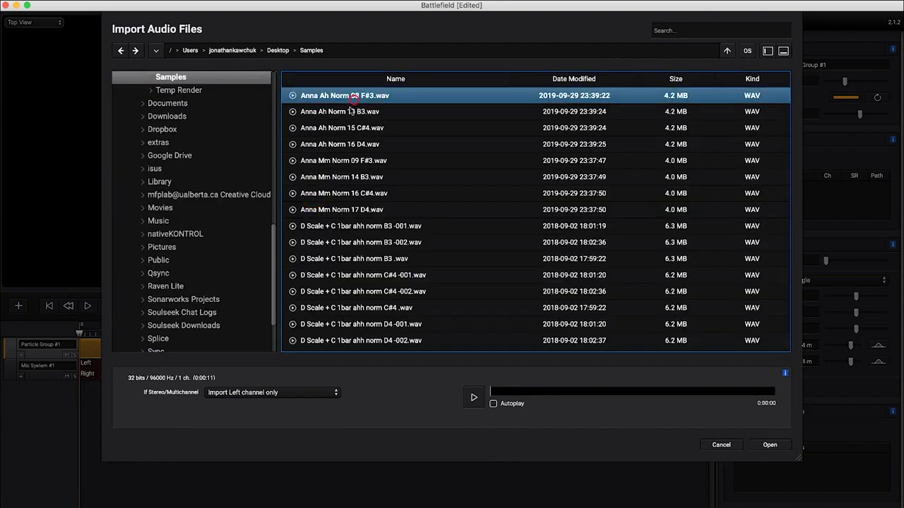
{"action": "scroll", "coordinate": [351, 111], "scroll_direction": "down", "scroll_amount": 10}
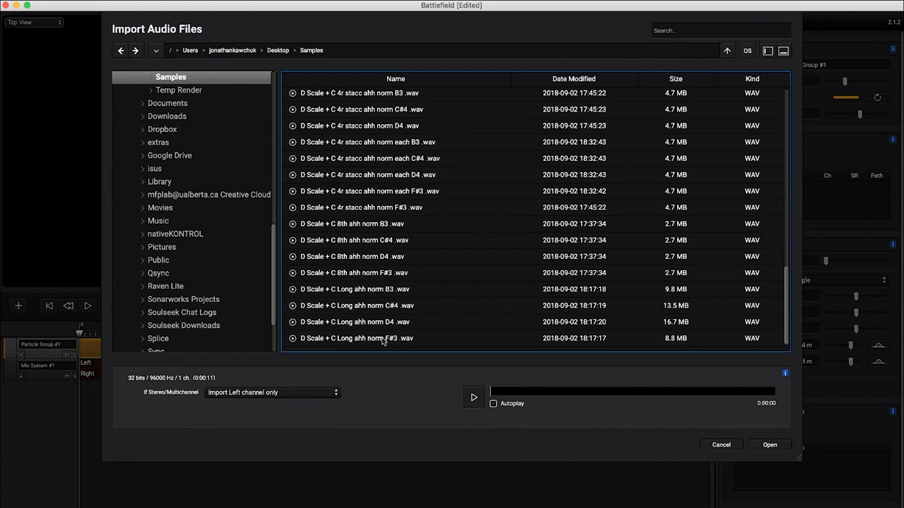
{"action": "left_click", "coordinate": [430, 341]}
{"action": "key", "text": "super+a"}
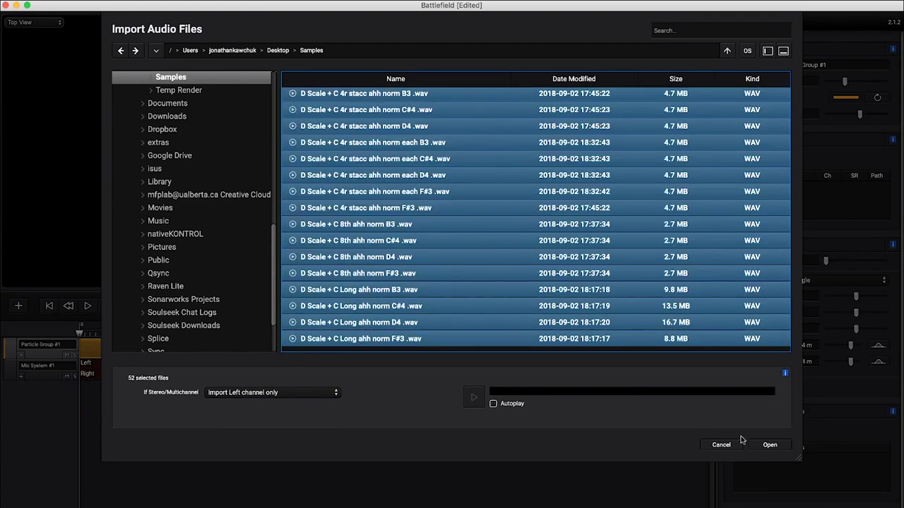
{"action": "left_click", "coordinate": [768, 445]}
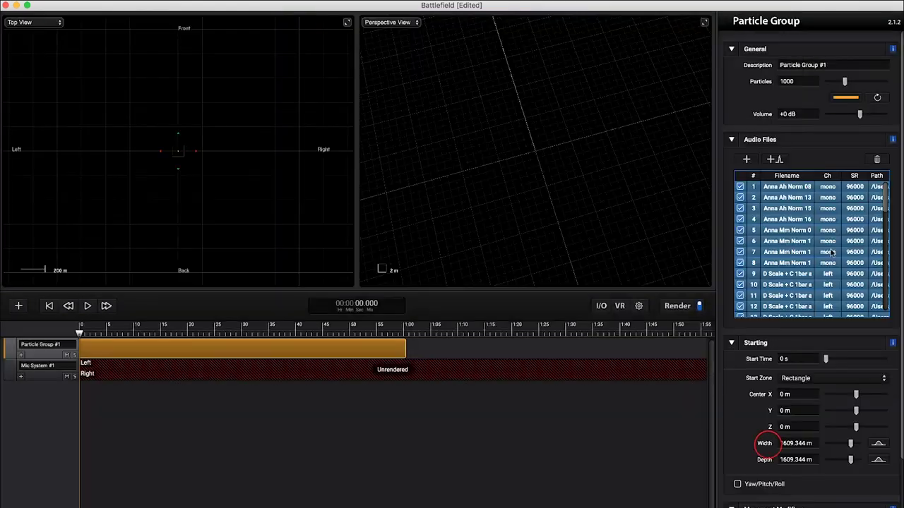
Preview the second imported file, Anna Ah Norm 13, and look through the particle group's audio file list.
{"action": "left_click", "coordinate": [794, 198]}
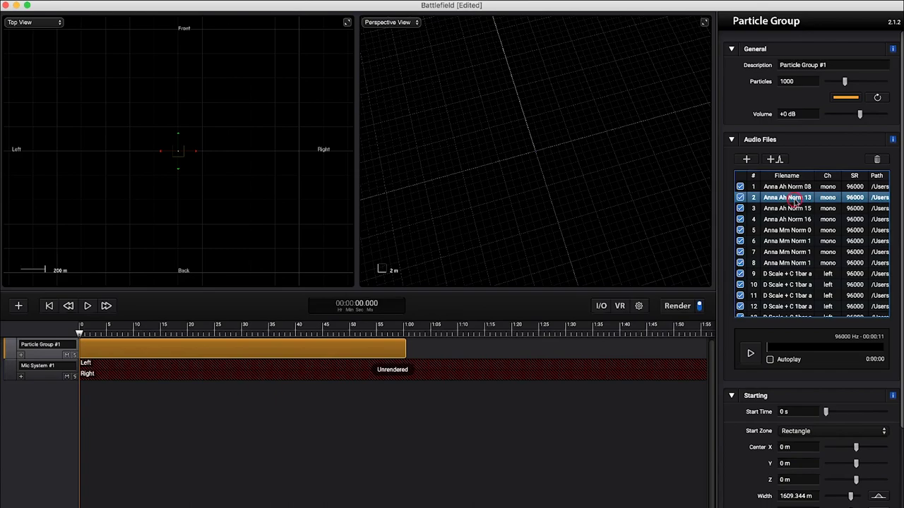
{"action": "left_click", "coordinate": [749, 354]}
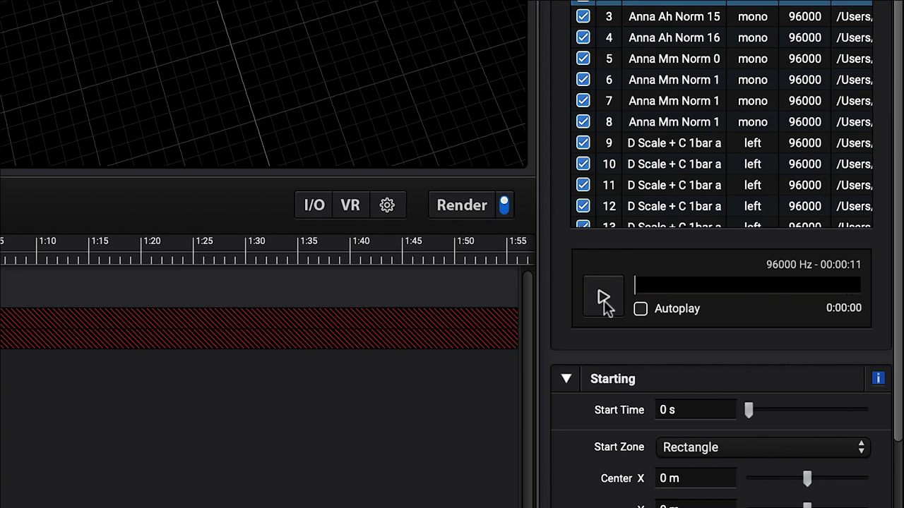
{"action": "scroll", "coordinate": [707, 43], "scroll_direction": "down", "scroll_amount": 5}
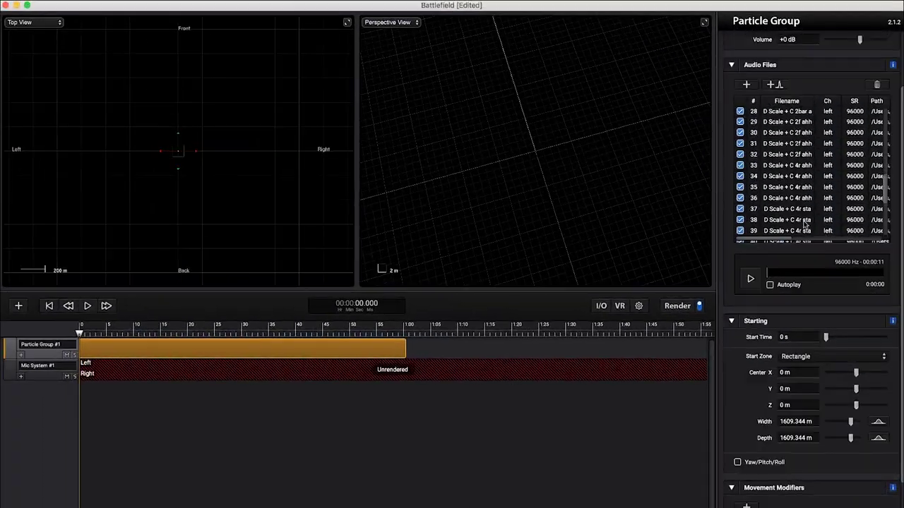
{"action": "scroll", "coordinate": [805, 225], "scroll_direction": "up", "scroll_amount": 10}
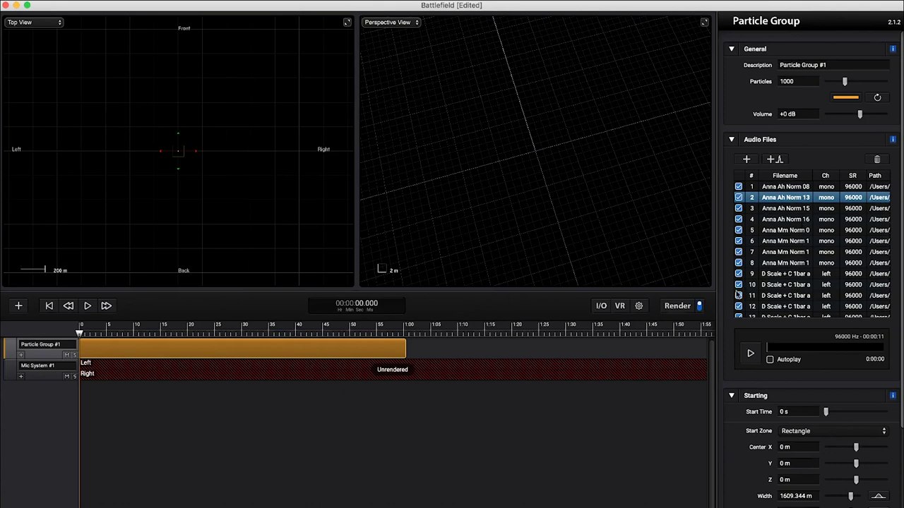
Render the project and play back the start of the rendered audio.
{"action": "left_click", "coordinate": [671, 306]}
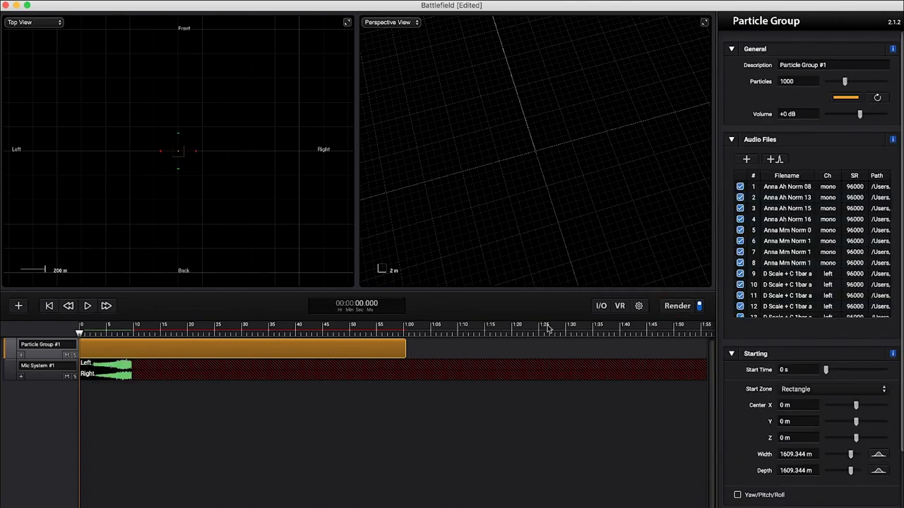
{"action": "key", "text": "space"}
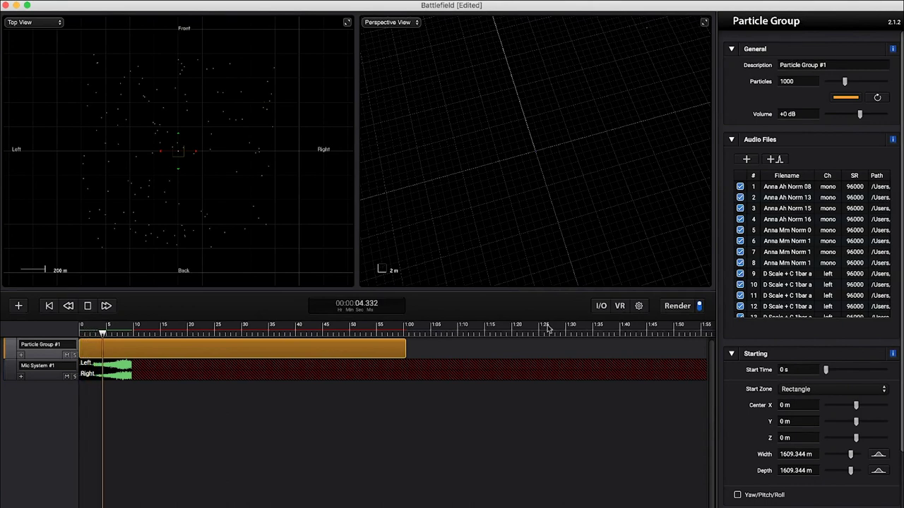
{"action": "key", "text": "space"}
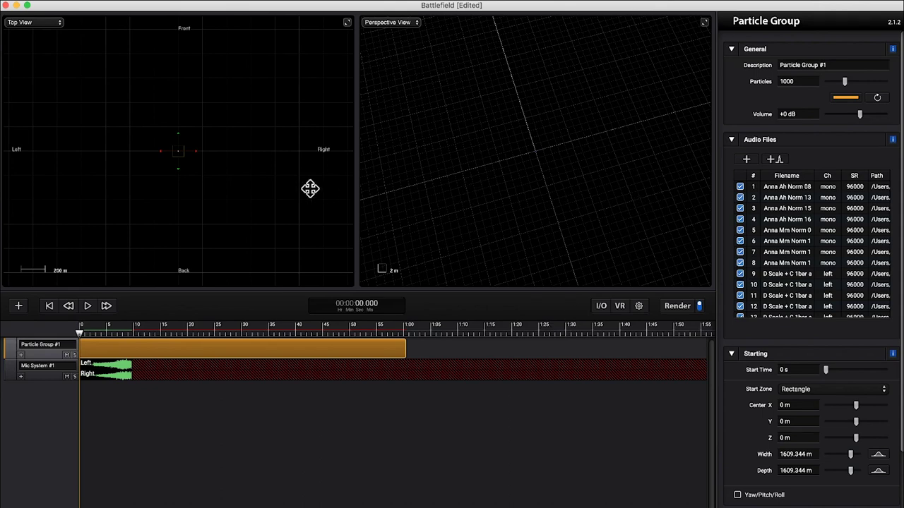
Disable the Random Time/Pitch audio modifier on the particle group.
{"action": "scroll", "coordinate": [838, 407], "scroll_direction": "down", "scroll_amount": 5}
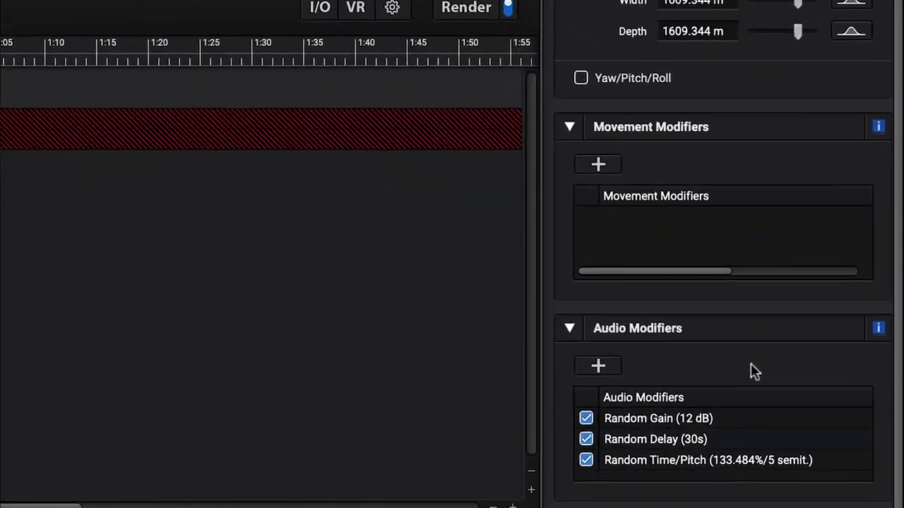
{"action": "scroll", "coordinate": [756, 436], "scroll_direction": "down", "scroll_amount": 1}
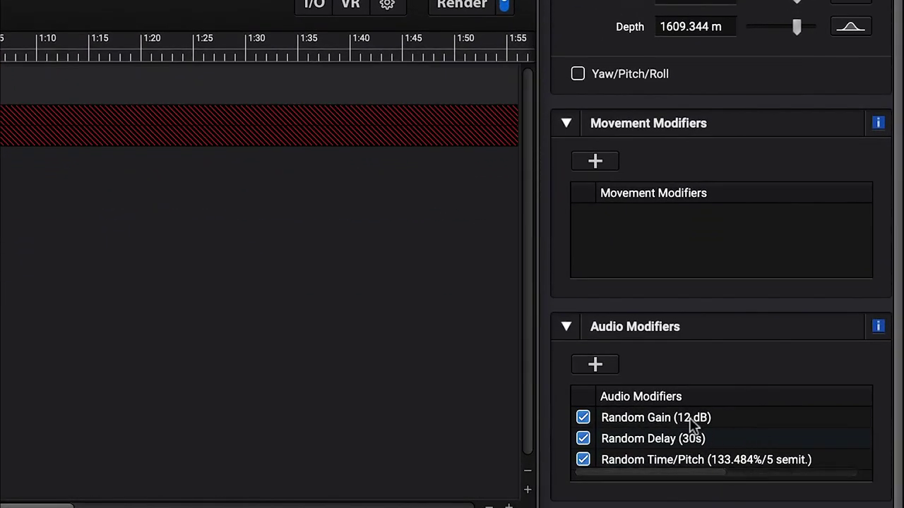
{"action": "left_click", "coordinate": [710, 460]}
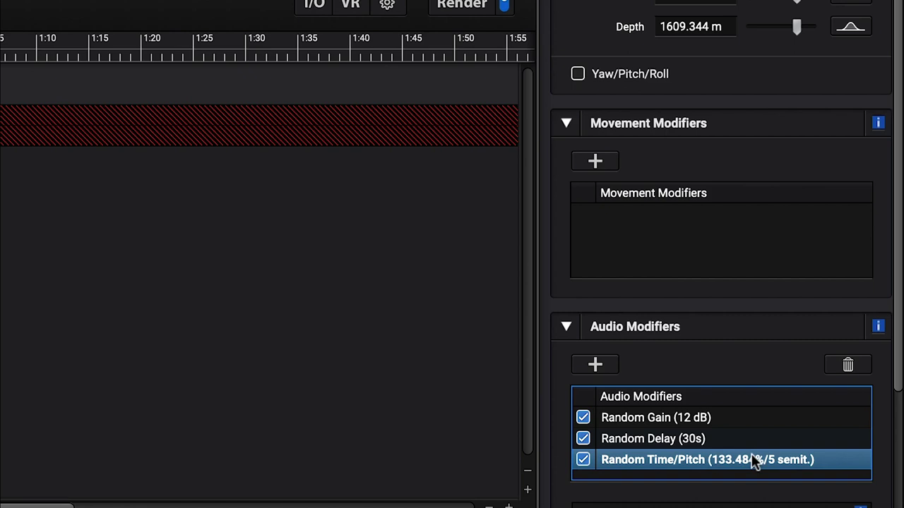
{"action": "left_click", "coordinate": [583, 460]}
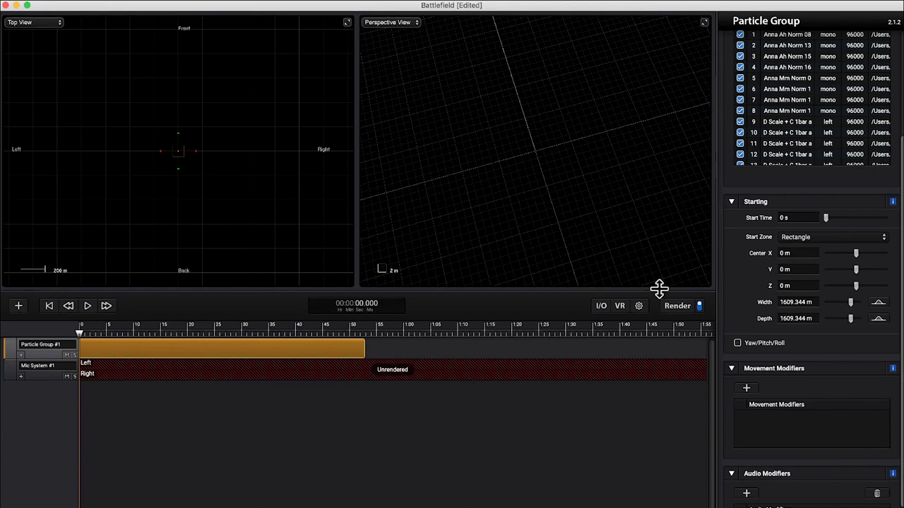
Place the playhead at about 2.7 s and change the particle group's start zone to Torus.
{"action": "left_click", "coordinate": [94, 332]}
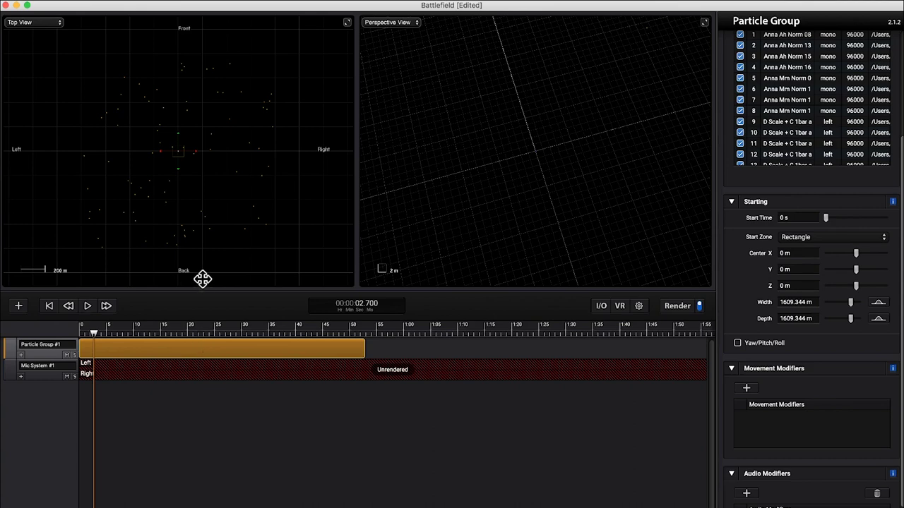
{"action": "left_click", "coordinate": [844, 241]}
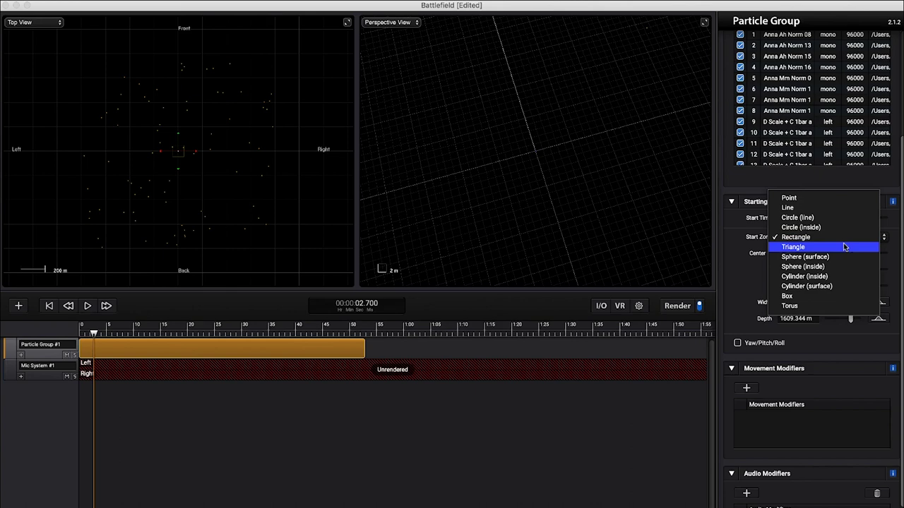
{"action": "left_click", "coordinate": [815, 306]}
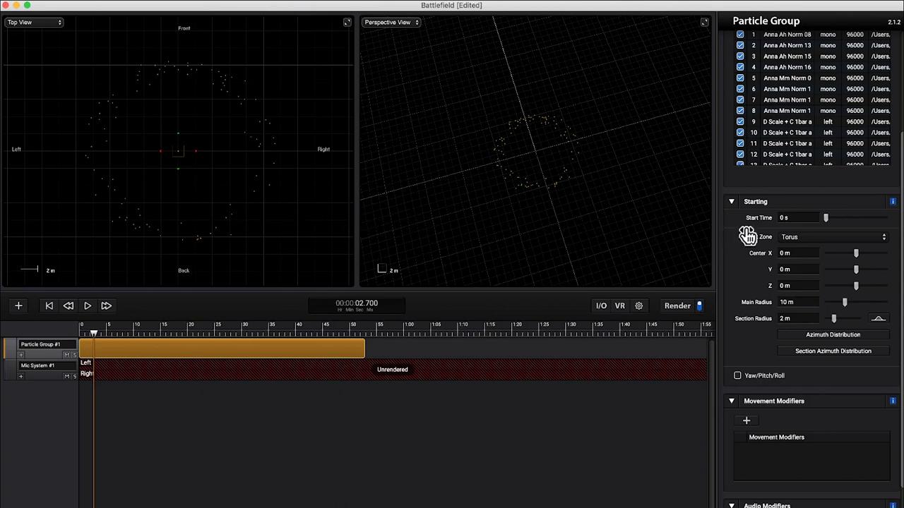
Set the particle group's number of particles to 100.
{"action": "scroll", "coordinate": [757, 167], "scroll_direction": "up", "scroll_amount": 5}
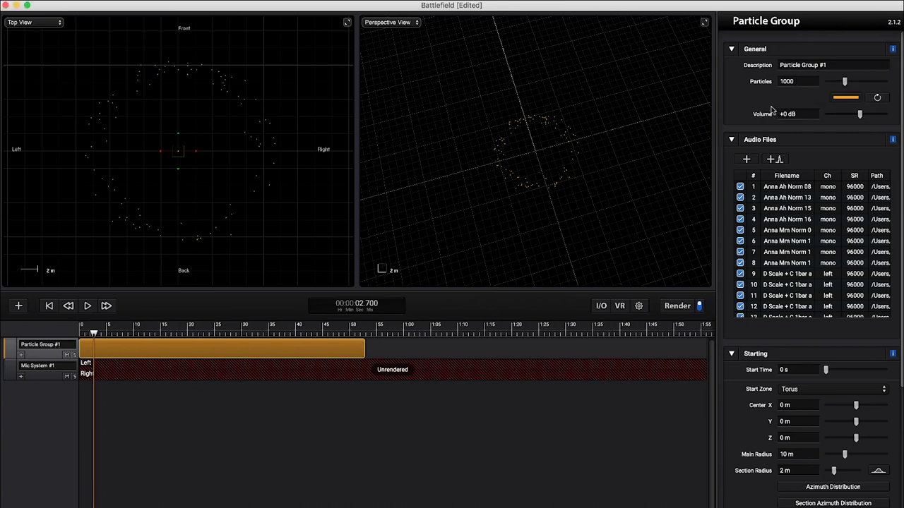
{"action": "double_click", "coordinate": [800, 82]}
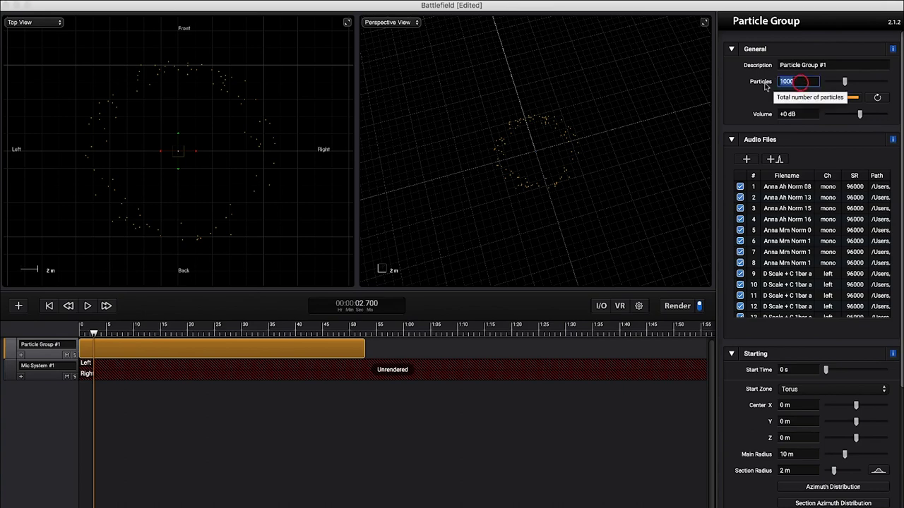
{"action": "type", "text": "100"}
{"action": "key", "text": "Return"}
Try torus section radii of 5.191 m and 3.84 m, checking the particle spread at about 21.9 s.
{"action": "scroll", "coordinate": [790, 233], "scroll_direction": "down", "scroll_amount": 15}
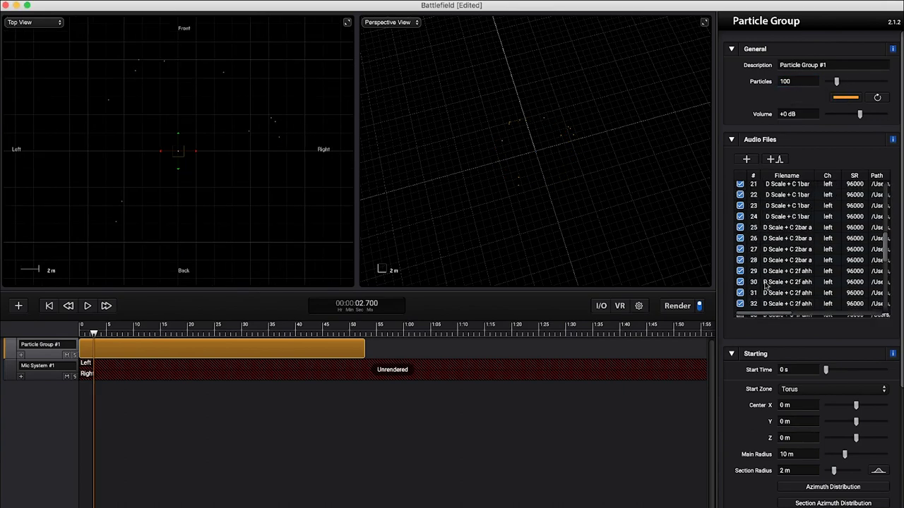
{"action": "scroll", "coordinate": [791, 408], "scroll_direction": "down", "scroll_amount": 5}
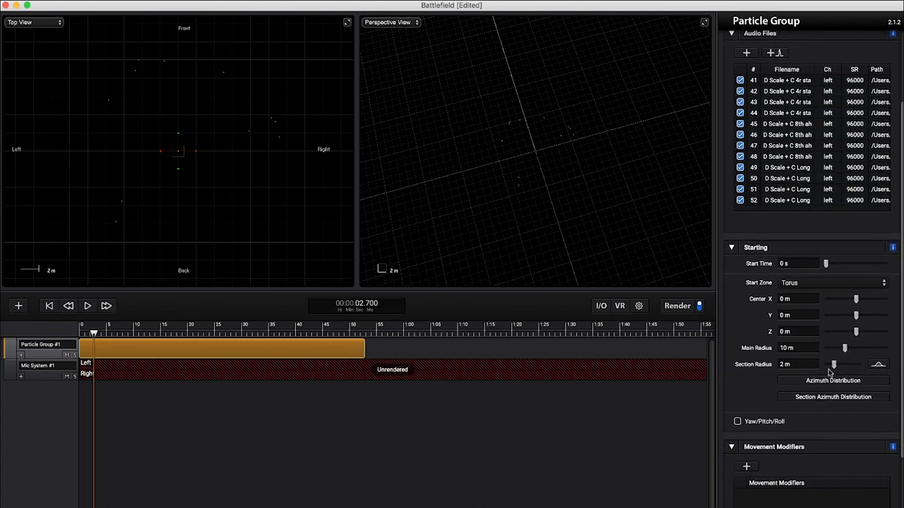
{"action": "left_click_drag", "start_coordinate": [834, 366], "coordinate": [835, 368]}
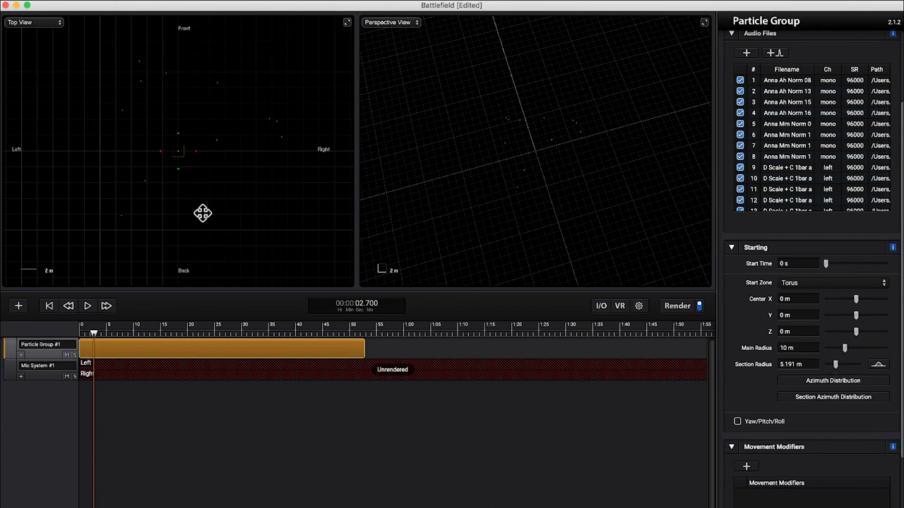
{"action": "left_click_drag", "start_coordinate": [148, 330], "coordinate": [198, 331]}
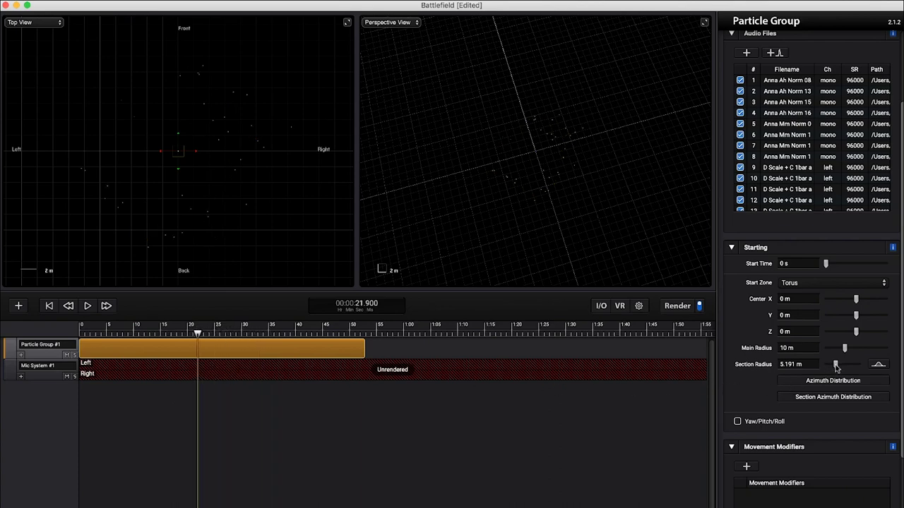
{"action": "left_click_drag", "start_coordinate": [836, 366], "coordinate": [834, 366]}
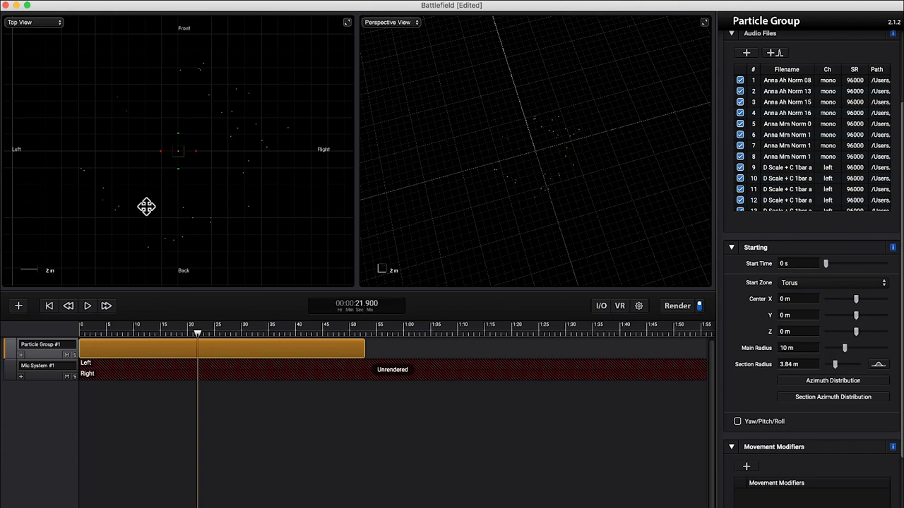
Switch the particle group's start zone to Rectangle for comparison and back to Torus.
{"action": "left_click", "coordinate": [802, 283]}
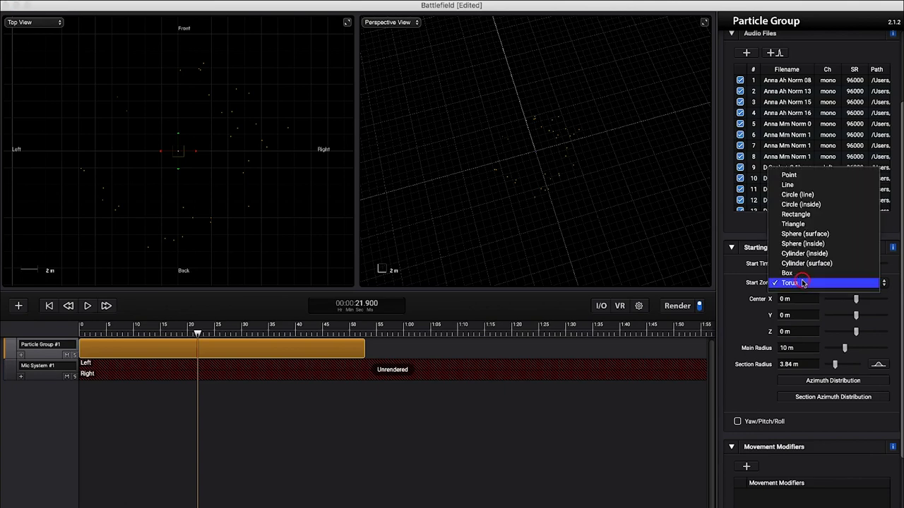
{"action": "left_click", "coordinate": [817, 214]}
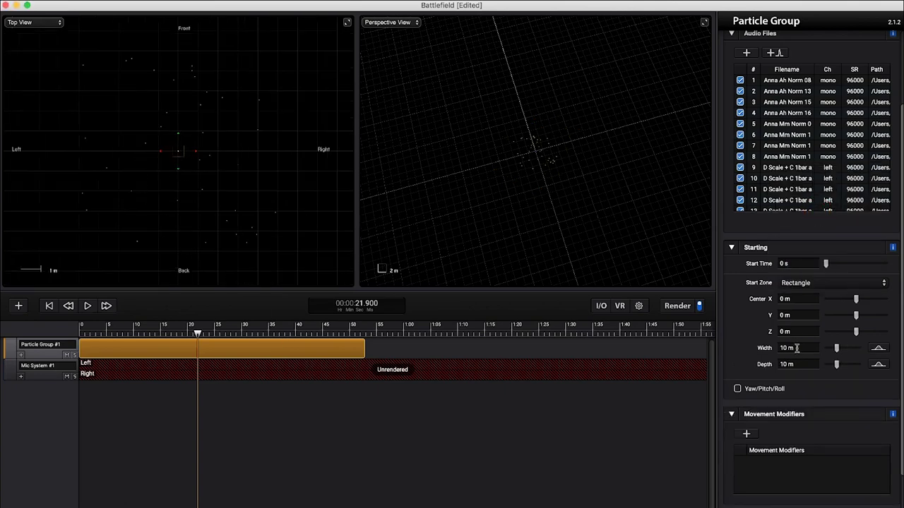
{"action": "left_click", "coordinate": [817, 283]}
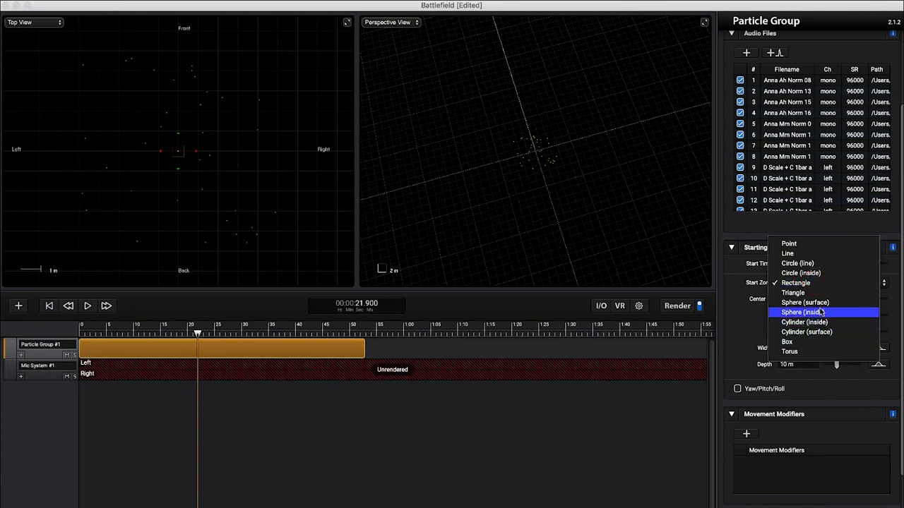
{"action": "left_click", "coordinate": [819, 351]}
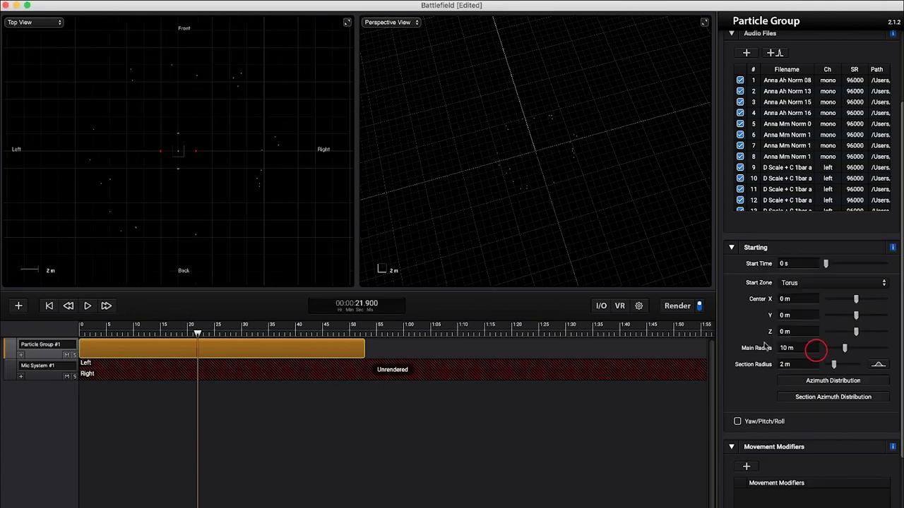
Render the audio of the torus-shaped particle group.
{"action": "left_click", "coordinate": [677, 306]}
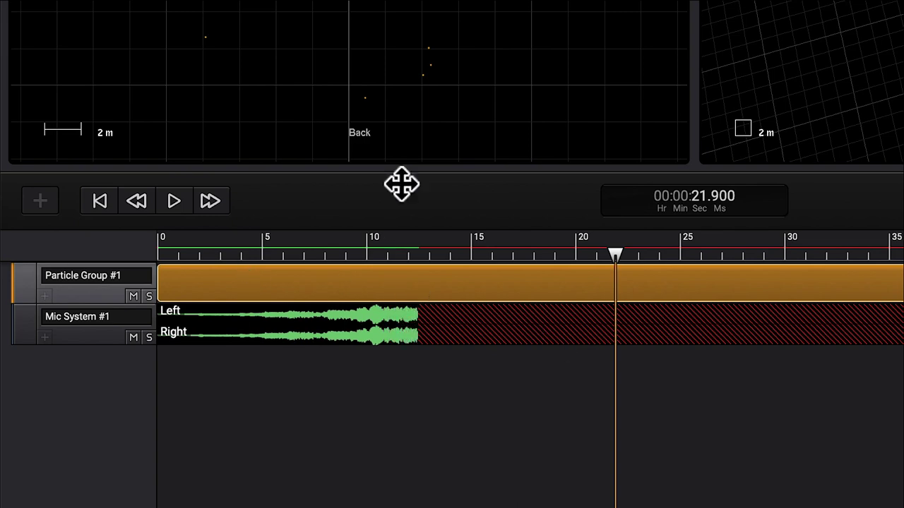
Play the rendered mic audio from the beginning, then stop playback and the render.
{"action": "left_click", "coordinate": [99, 202]}
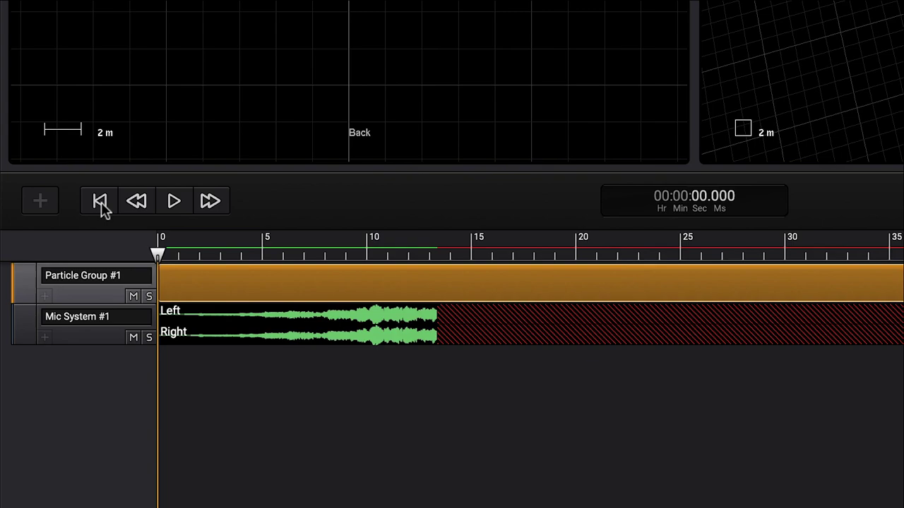
{"action": "key", "text": "space"}
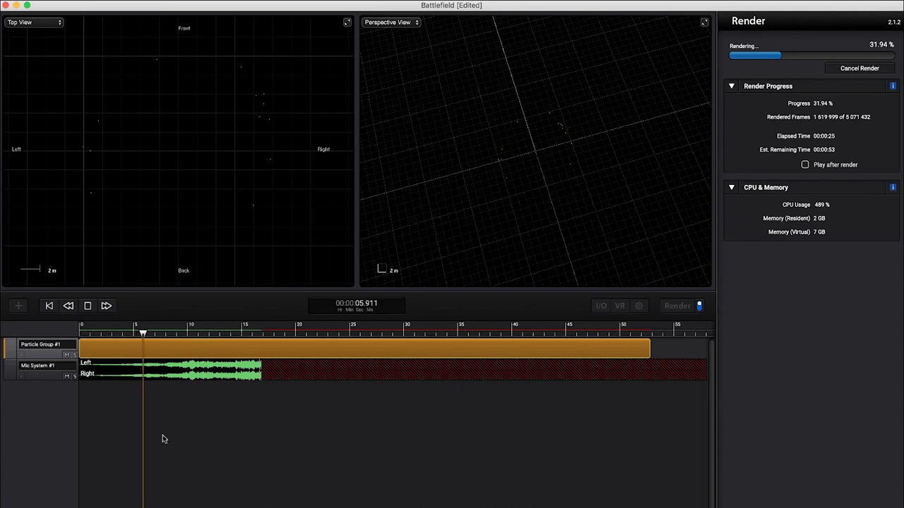
{"action": "key", "text": "Escape"}
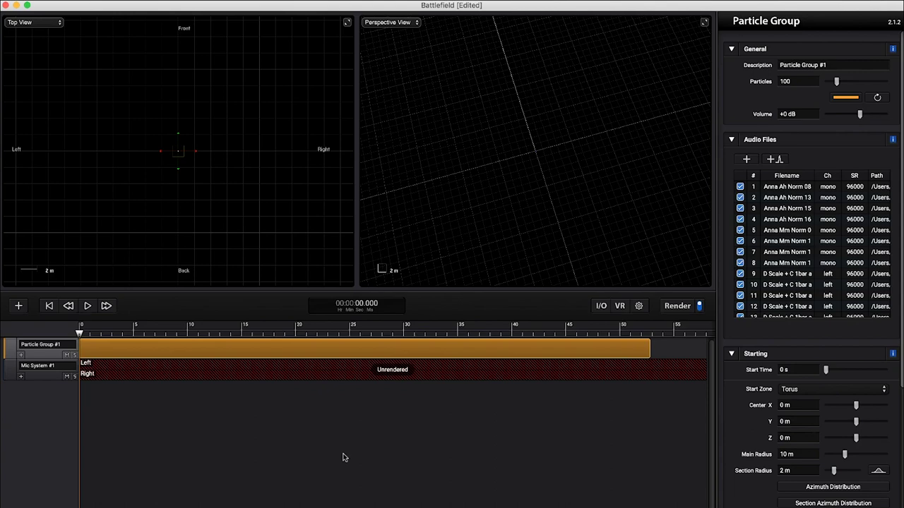
Duplicate the Particle Group #1 track three times, giving four particle groups in total.
{"action": "right_click", "coordinate": [46, 355]}
{"action": "left_click", "coordinate": [81, 389]}
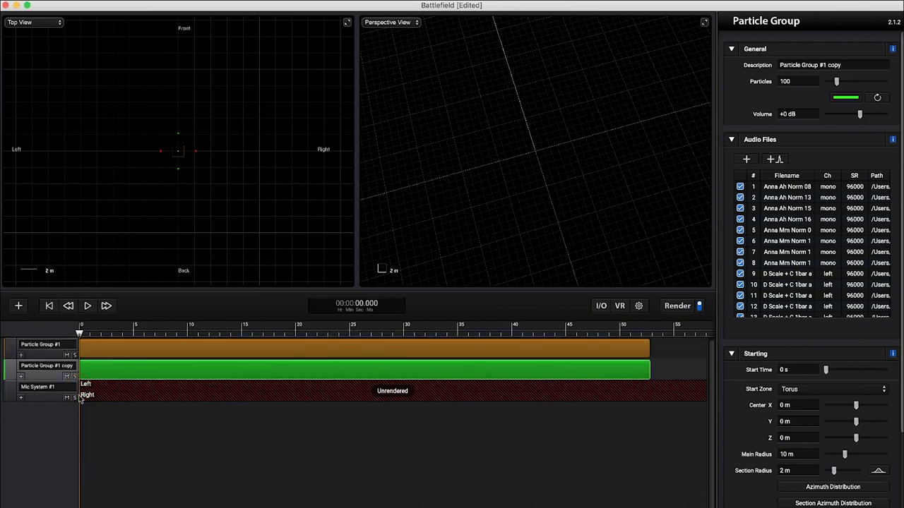
{"action": "right_click", "coordinate": [50, 379]}
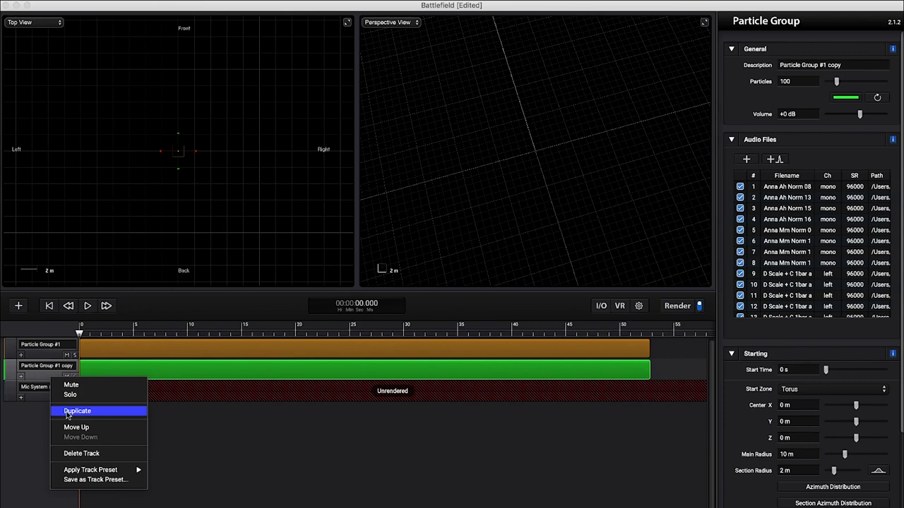
{"action": "left_click", "coordinate": [65, 412]}
{"action": "right_click", "coordinate": [41, 397]}
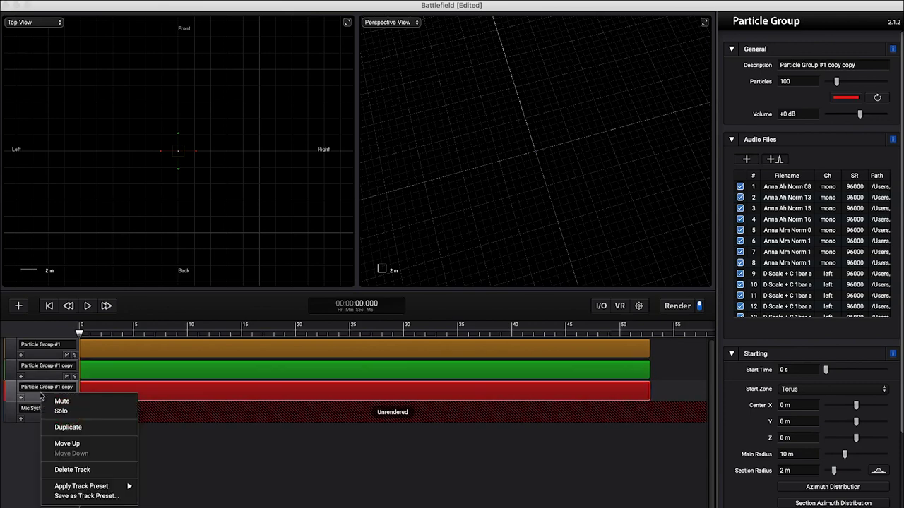
{"action": "left_click", "coordinate": [56, 427]}
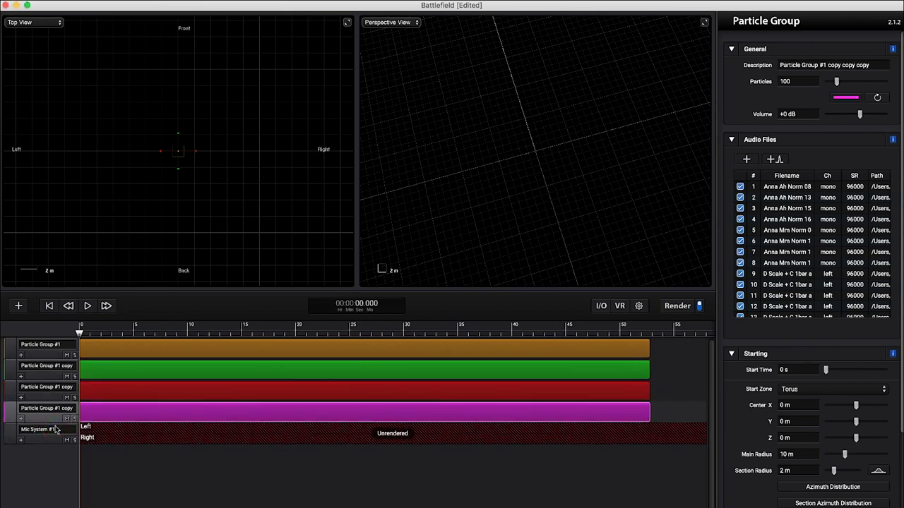
Remove all audio files from the original particle group and its first (green) copy.
{"action": "left_click", "coordinate": [48, 358]}
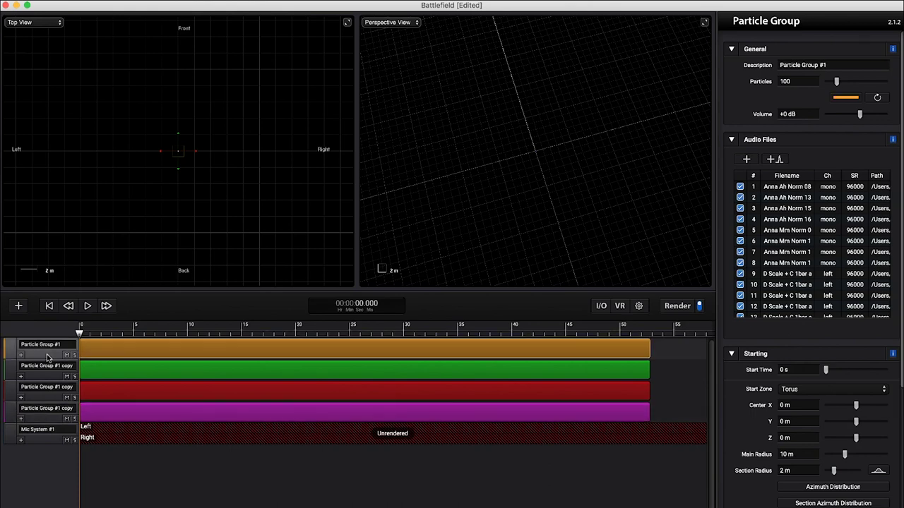
{"action": "left_click", "coordinate": [821, 233]}
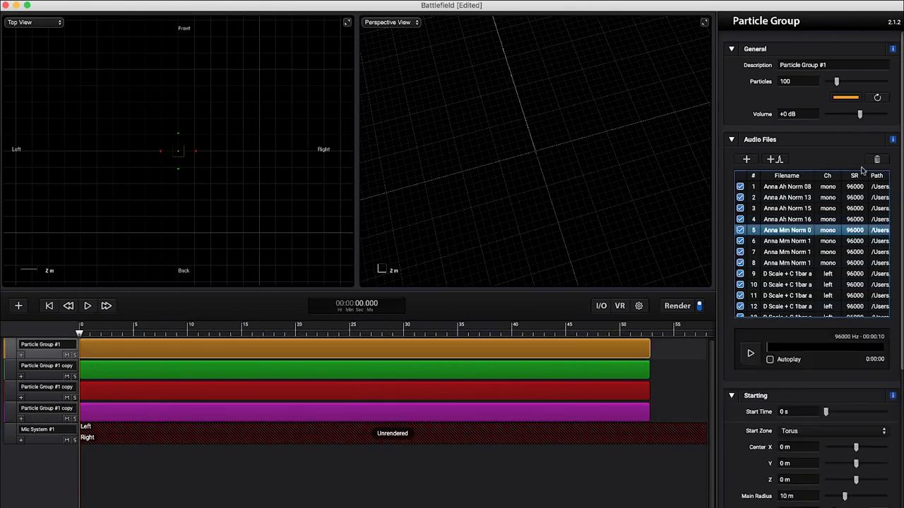
{"action": "key", "text": "super+a"}
{"action": "key", "text": "BackSpace"}
{"action": "key", "text": "Down"}
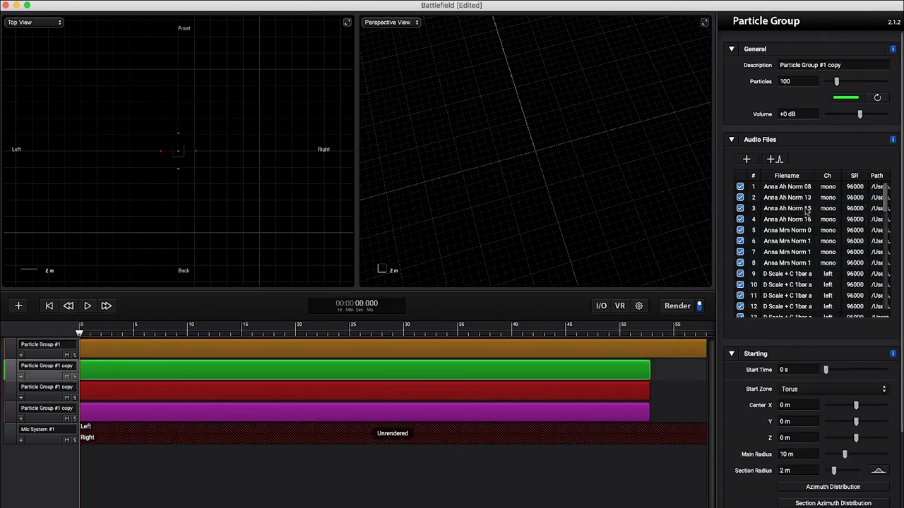
{"action": "left_click", "coordinate": [802, 212]}
{"action": "key", "text": "super+a"}
{"action": "key", "text": "BackSpace"}
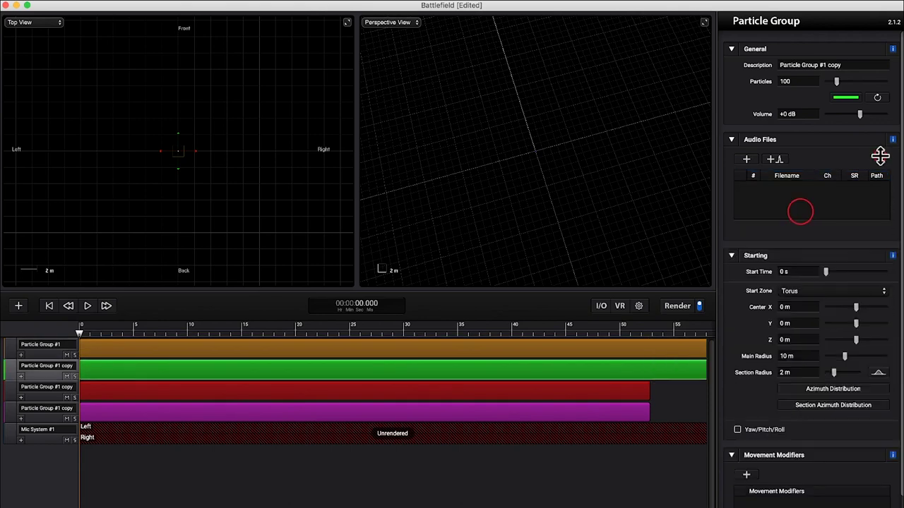
Remove all audio files from the second (red) and third (magenta) particle group copies.
{"action": "left_click", "coordinate": [306, 386]}
{"action": "left_click", "coordinate": [800, 209]}
{"action": "key", "text": "super+a"}
{"action": "left_click", "coordinate": [877, 160]}
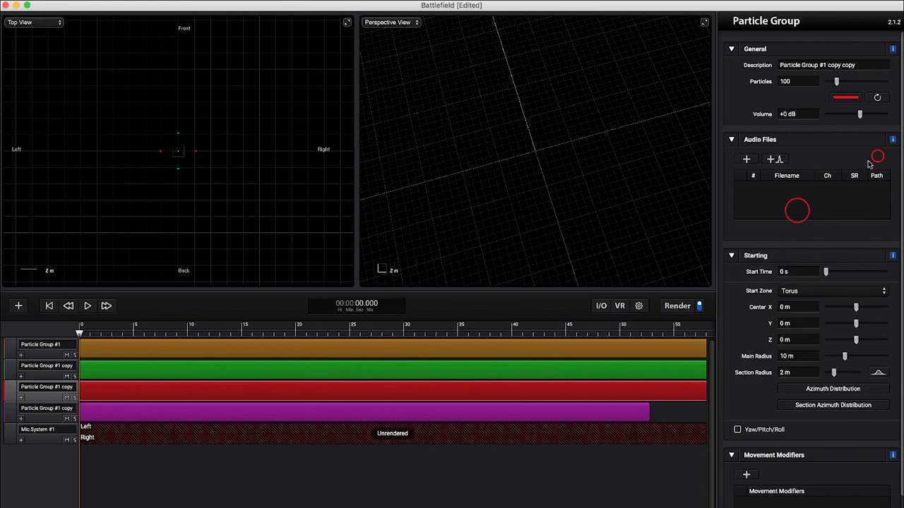
{"action": "left_click", "coordinate": [395, 415]}
{"action": "left_click", "coordinate": [843, 229]}
{"action": "key", "text": "super+a"}
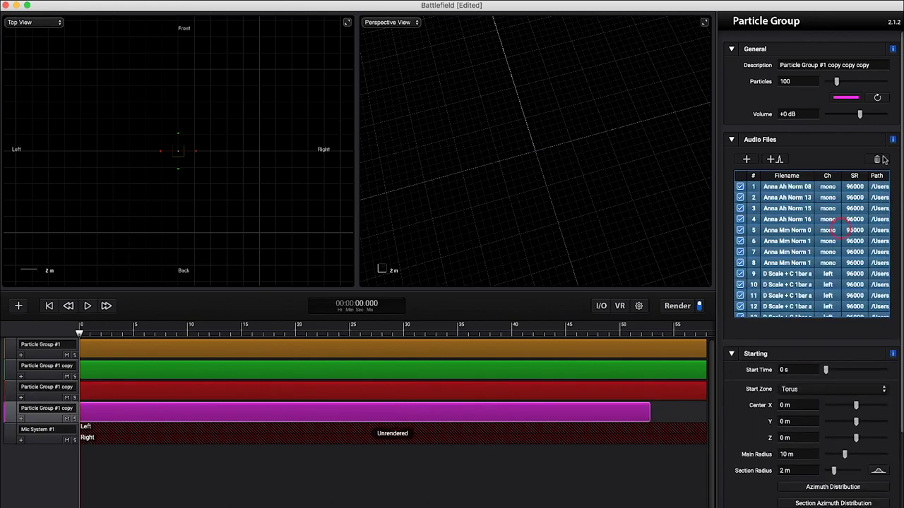
{"action": "left_click", "coordinate": [877, 160]}
Duplicate the Mic System #1 track three times, giving one microphone for each particle group.
{"action": "left_click", "coordinate": [35, 441]}
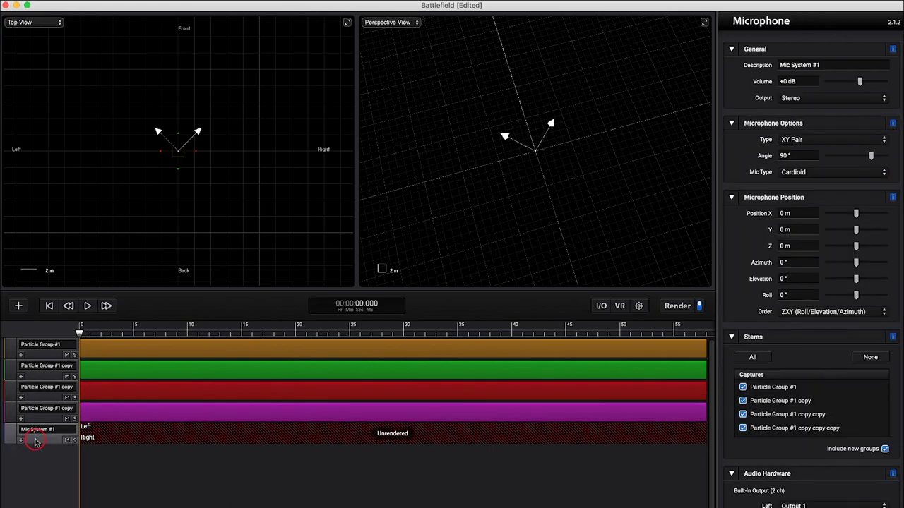
{"action": "right_click", "coordinate": [37, 442]}
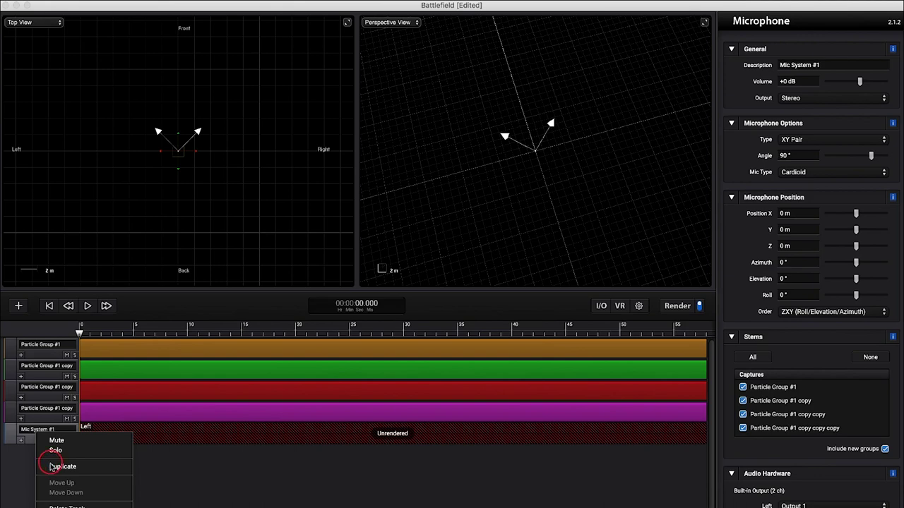
{"action": "left_click", "coordinate": [51, 466]}
{"action": "right_click", "coordinate": [33, 456]}
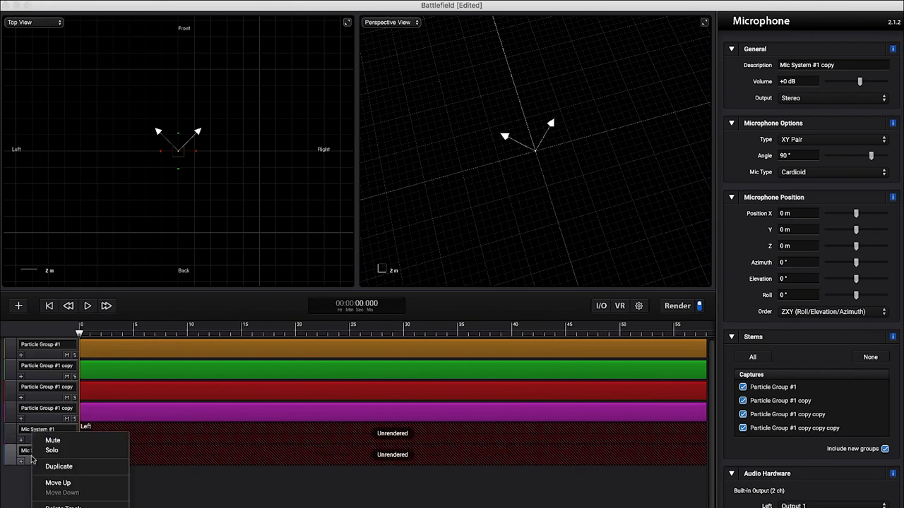
{"action": "left_click", "coordinate": [59, 468]}
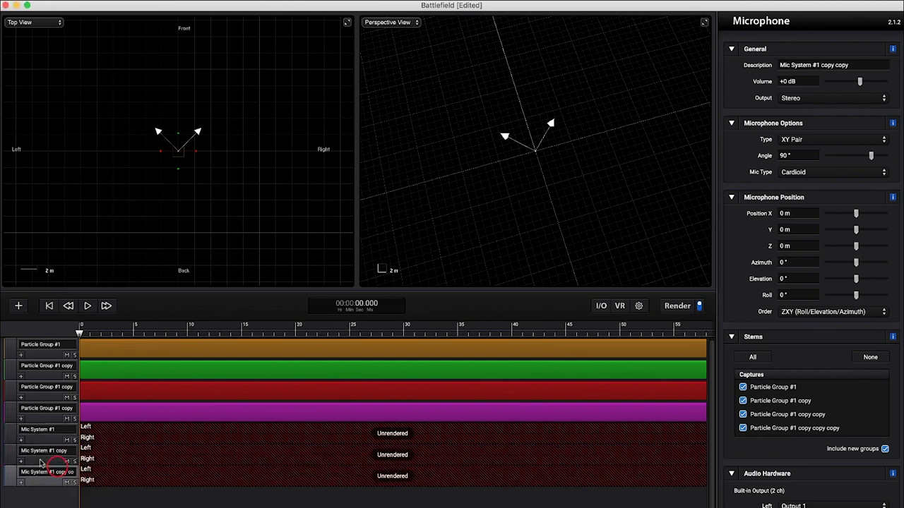
{"action": "right_click", "coordinate": [39, 476]}
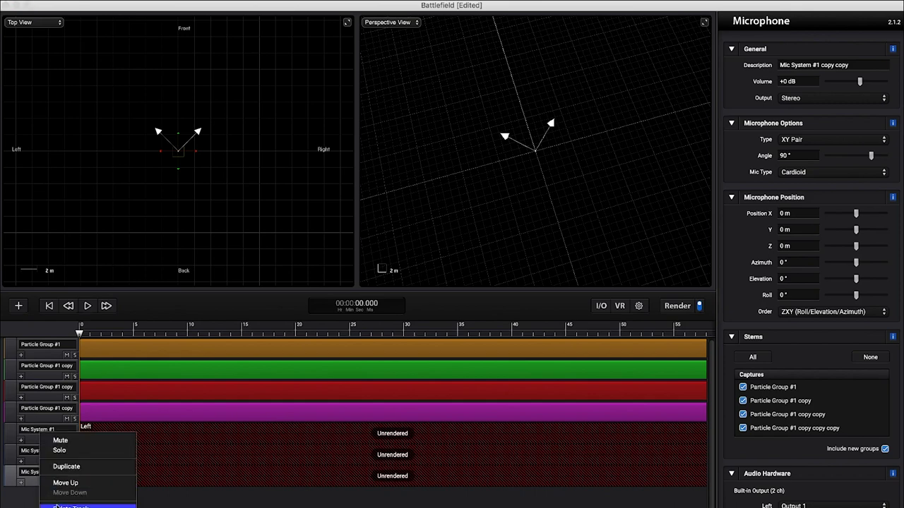
{"action": "left_click", "coordinate": [65, 467]}
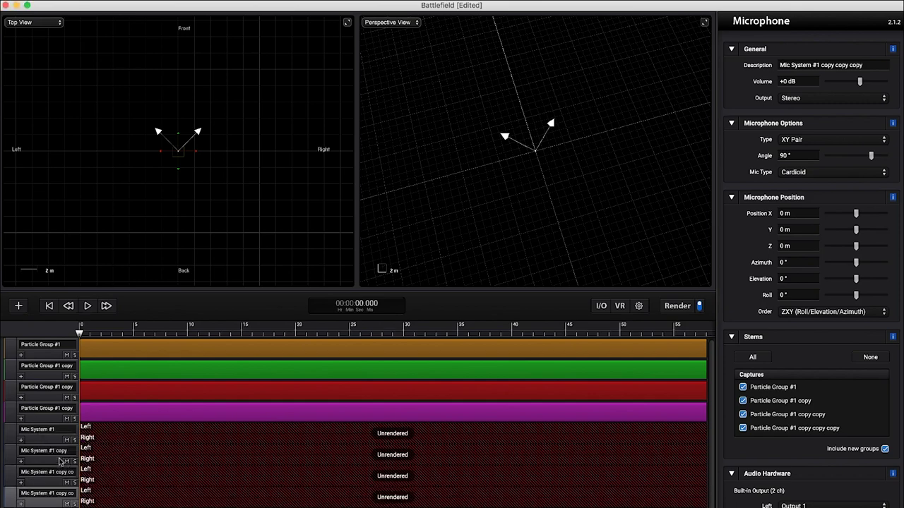
{"action": "left_click", "coordinate": [41, 440]}
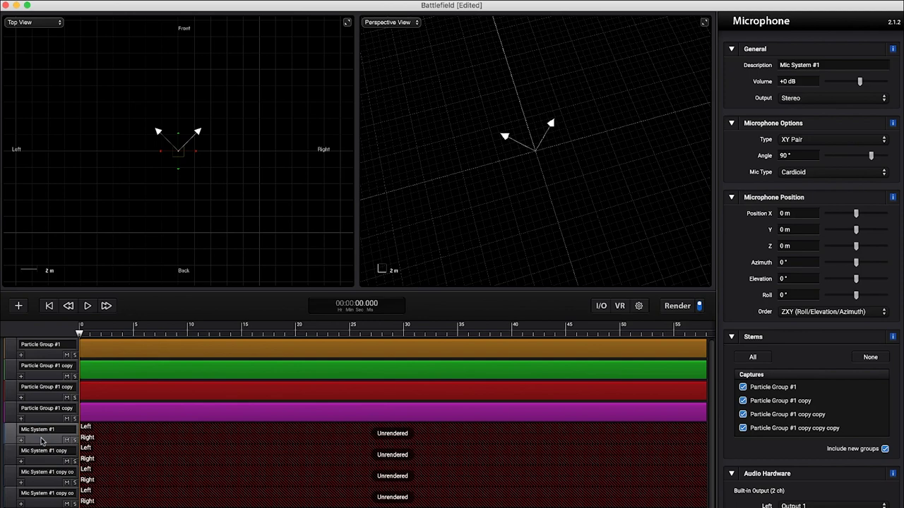
Rename the orange particle group F#3 and the green particle group B3.
{"action": "left_click", "coordinate": [44, 353]}
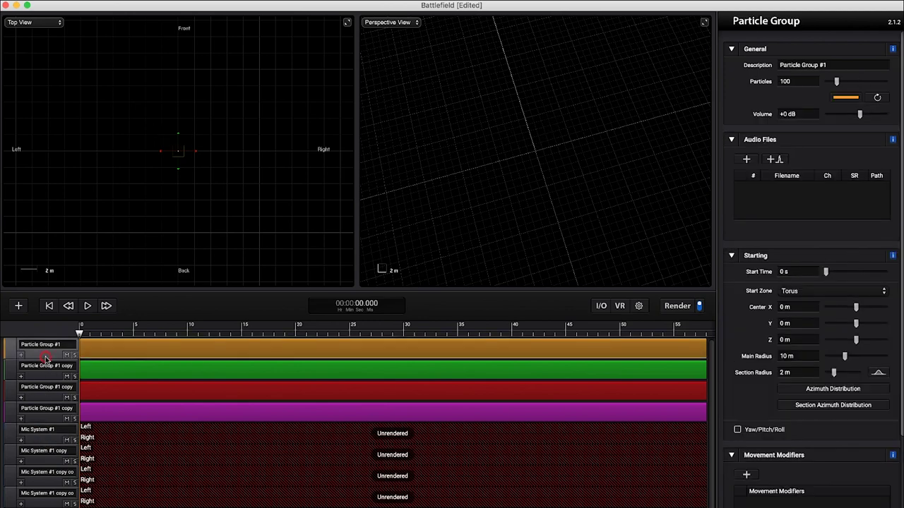
{"action": "left_click", "coordinate": [815, 65]}
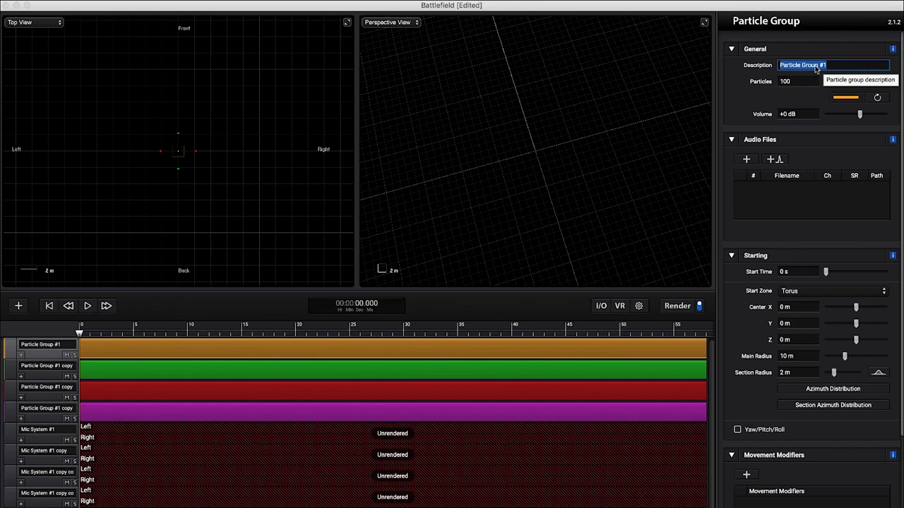
{"action": "type", "text": "F#3"}
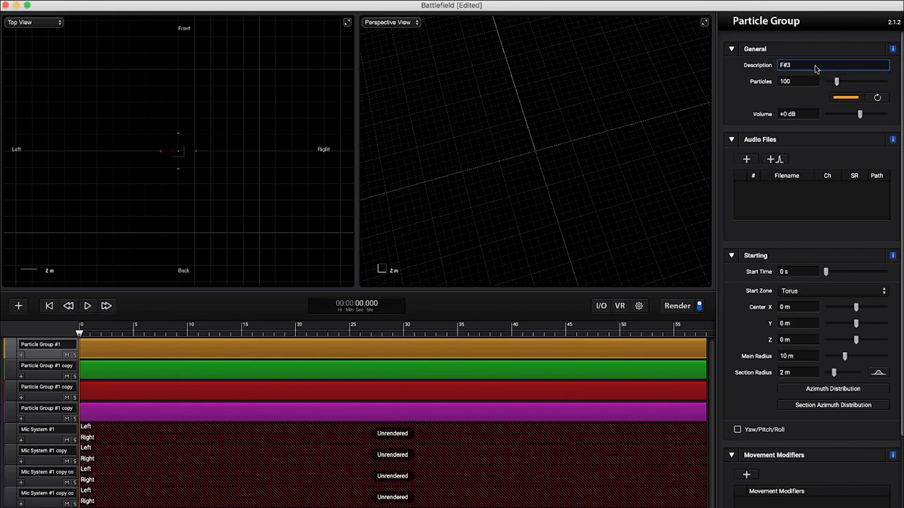
{"action": "left_click", "coordinate": [44, 375]}
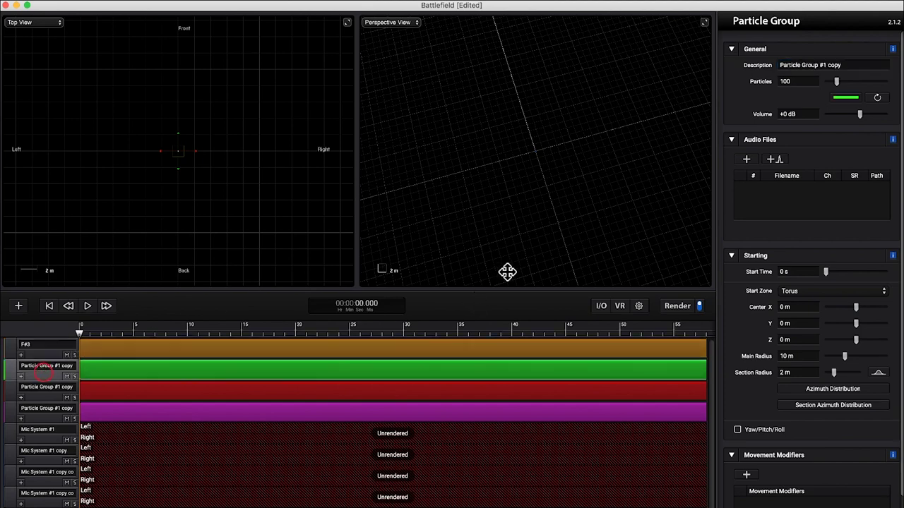
{"action": "left_click", "coordinate": [812, 65]}
{"action": "type", "text": "E"}
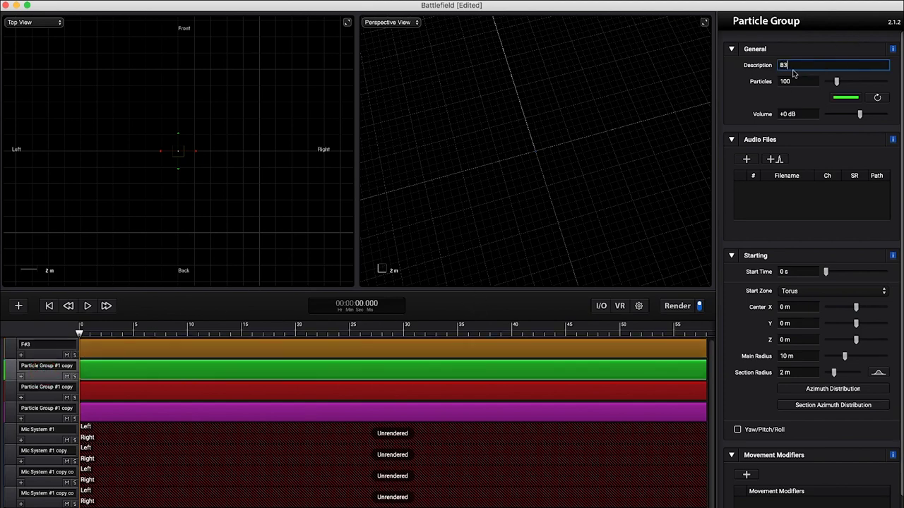
{"action": "type", "text": "3"}
Rename the red particle group C#4 and the magenta particle group D4.
{"action": "left_click", "coordinate": [44, 397]}
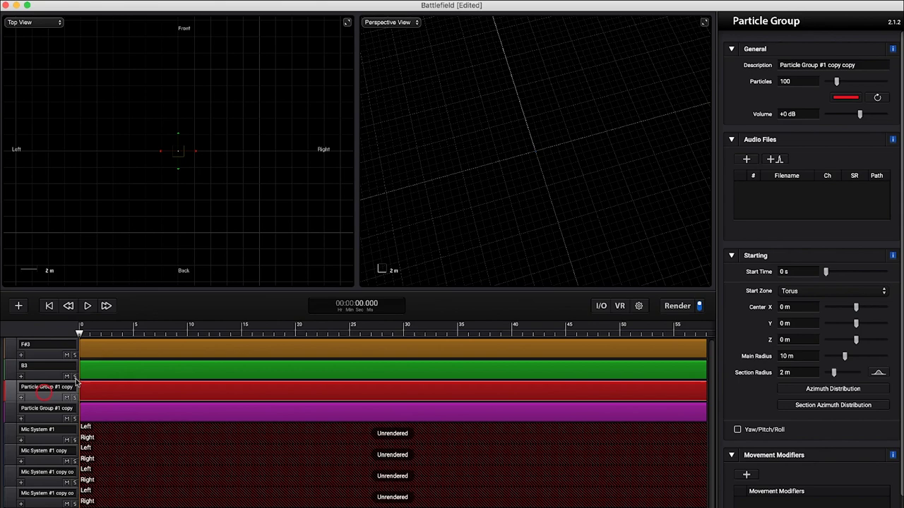
{"action": "left_click", "coordinate": [828, 67]}
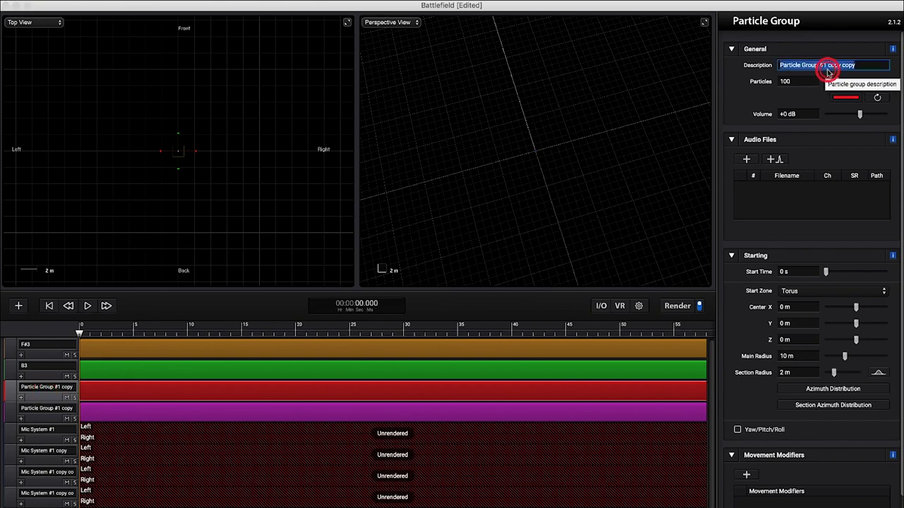
{"action": "type", "text": "C"}
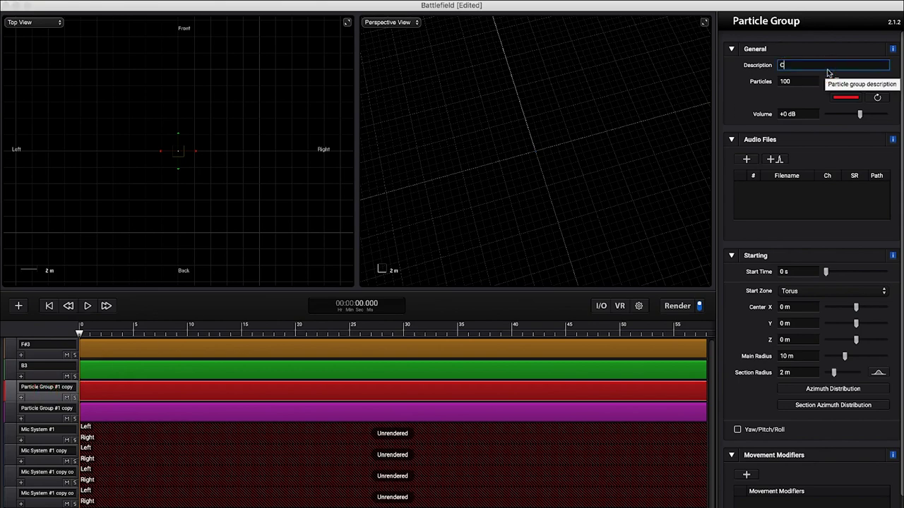
{"action": "type", "text": "#4"}
{"action": "key", "text": "Return"}
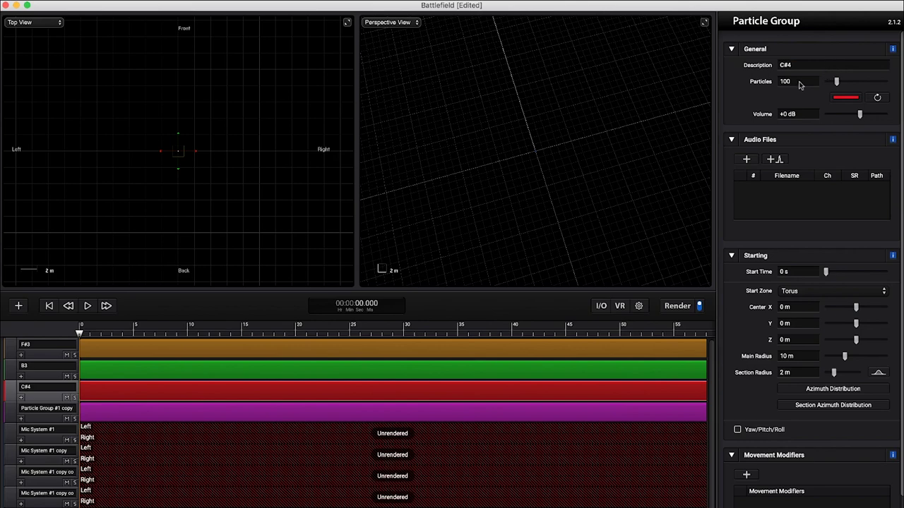
{"action": "left_click", "coordinate": [36, 419]}
{"action": "left_click", "coordinate": [807, 65]}
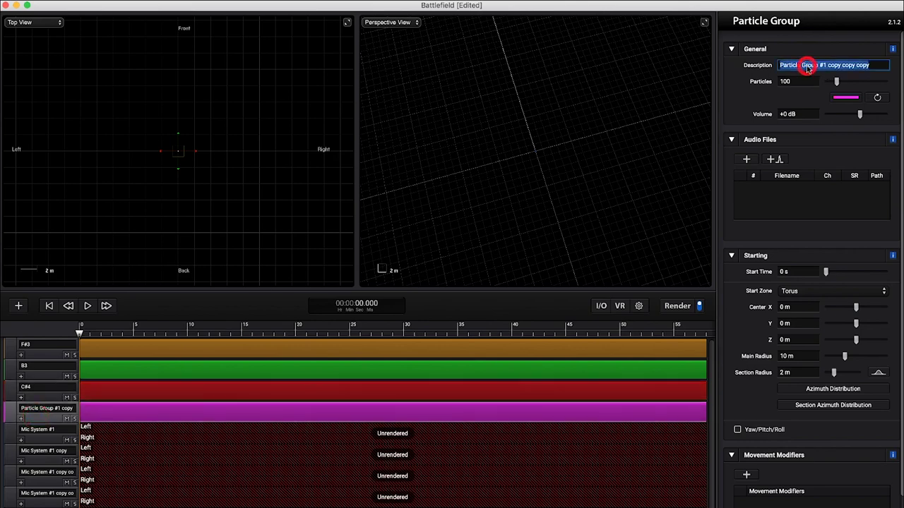
{"action": "type", "text": "D4"}
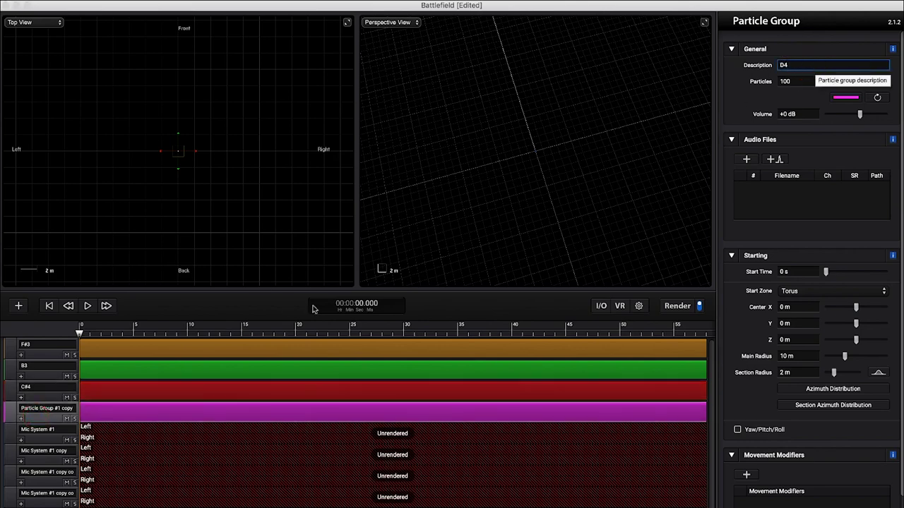
Rename the first microphone system F#3 to match the first particle group.
{"action": "left_click", "coordinate": [41, 441]}
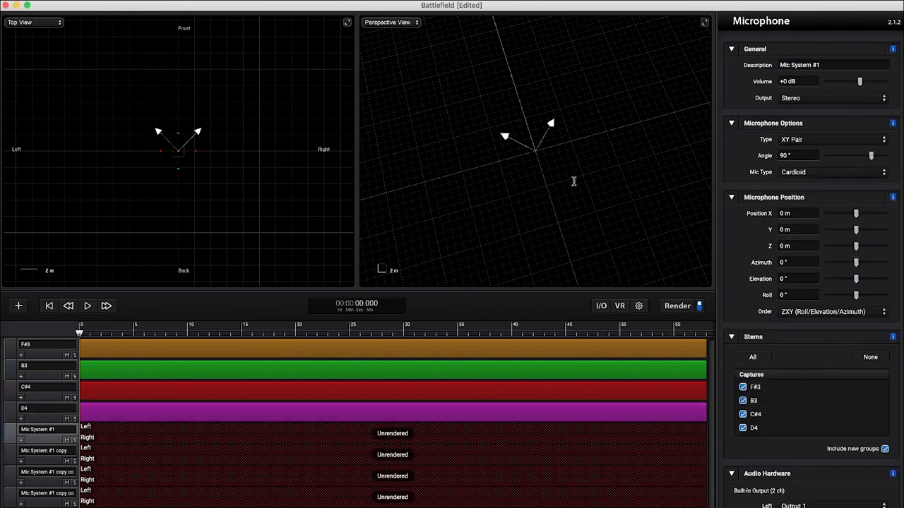
{"action": "left_click", "coordinate": [824, 63]}
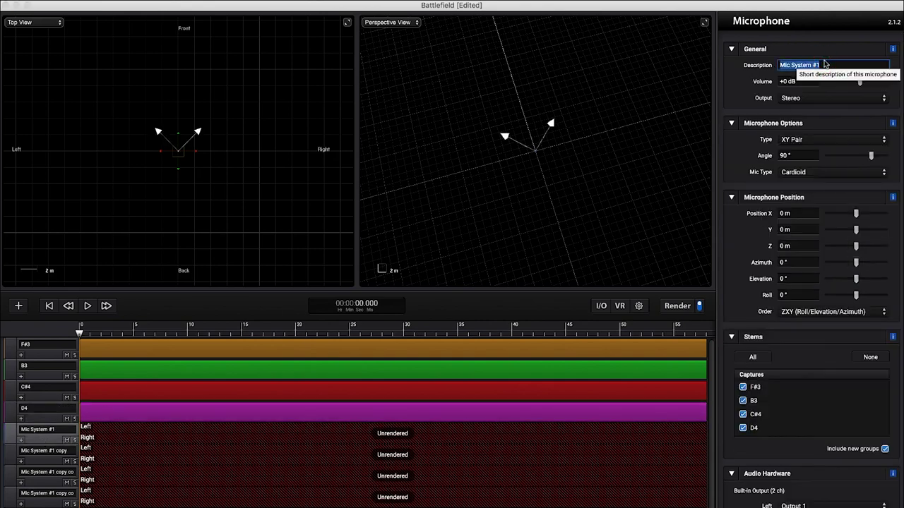
{"action": "type", "text": "F#3"}
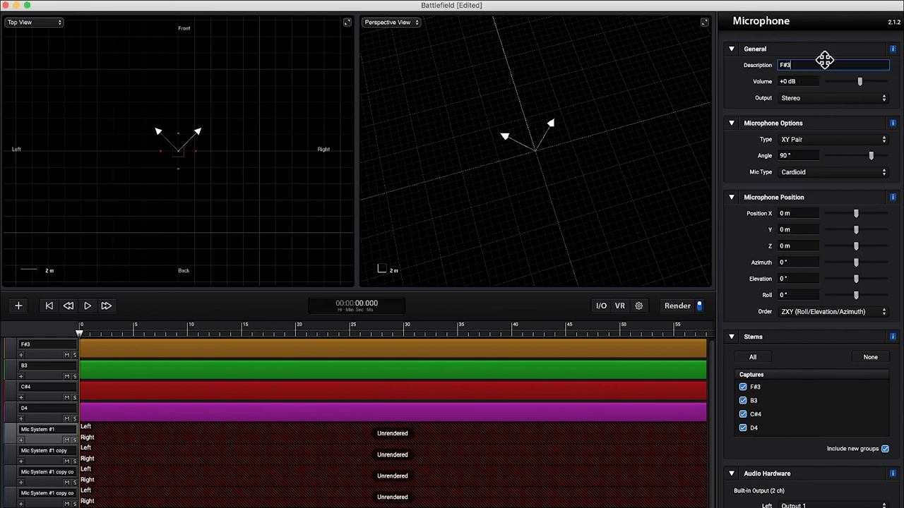
{"action": "left_click", "coordinate": [31, 462]}
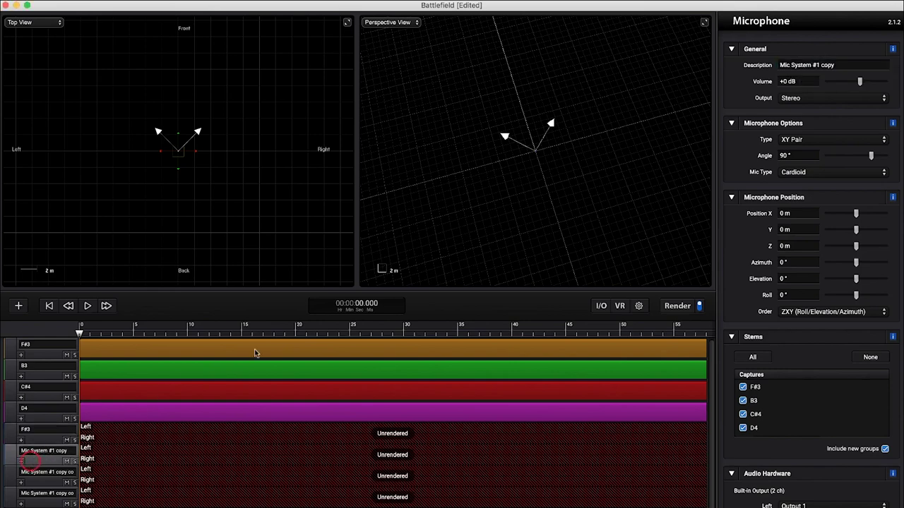
Rename the three copied microphone systems B3, C#4 and D4 to match the remaining particle groups.
{"action": "left_click", "coordinate": [827, 65]}
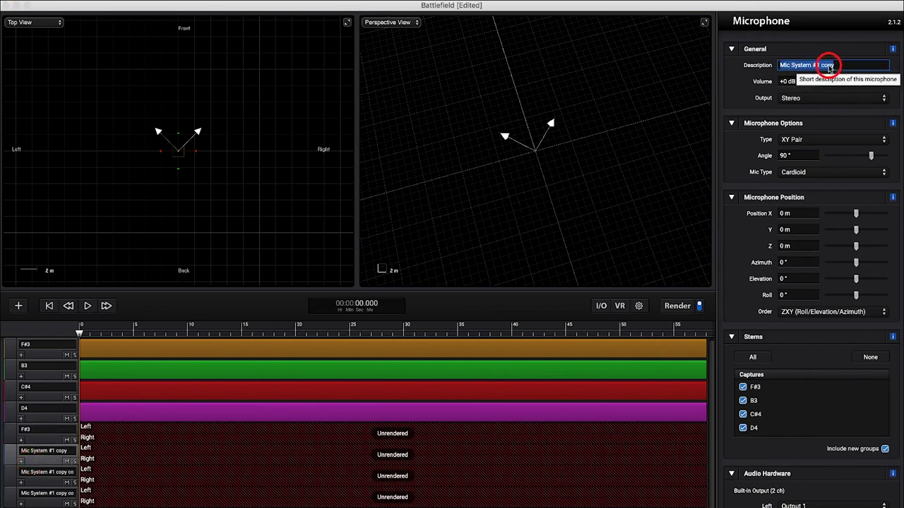
{"action": "type", "text": "B"}
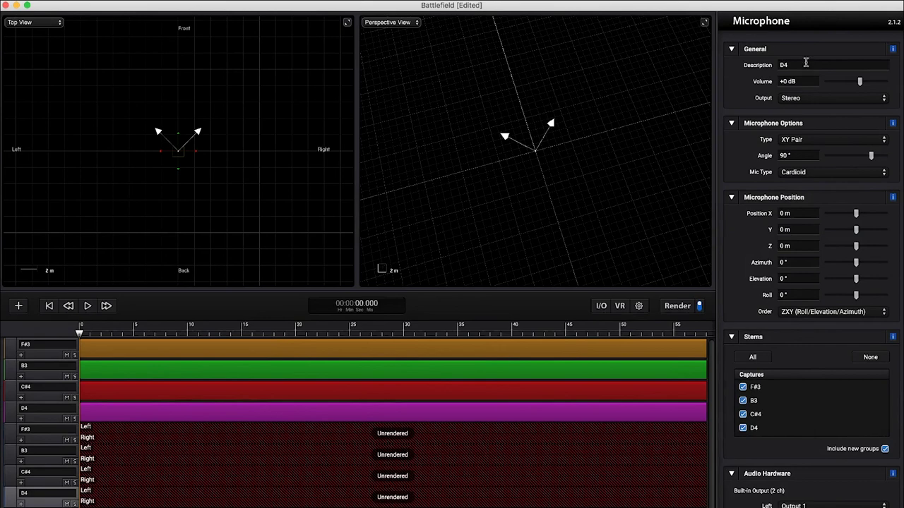
Limit the F#3 microphone to capturing only the F#3 group and the B3 microphone to capturing only the B3 group.
{"action": "left_click", "coordinate": [35, 442]}
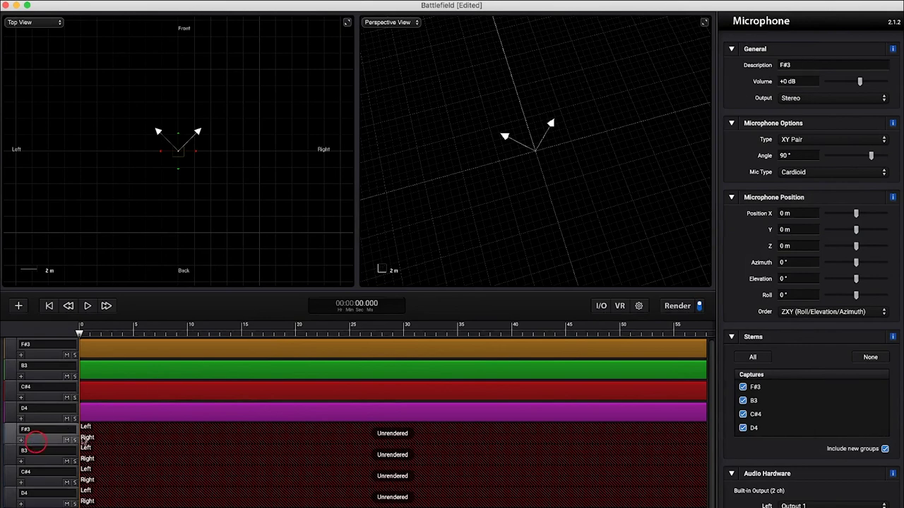
{"action": "left_click", "coordinate": [869, 357]}
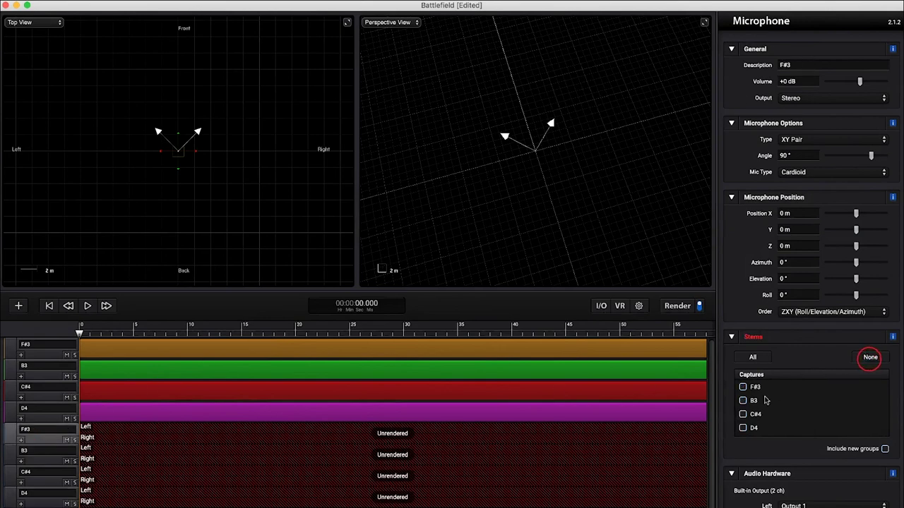
{"action": "left_click", "coordinate": [743, 388]}
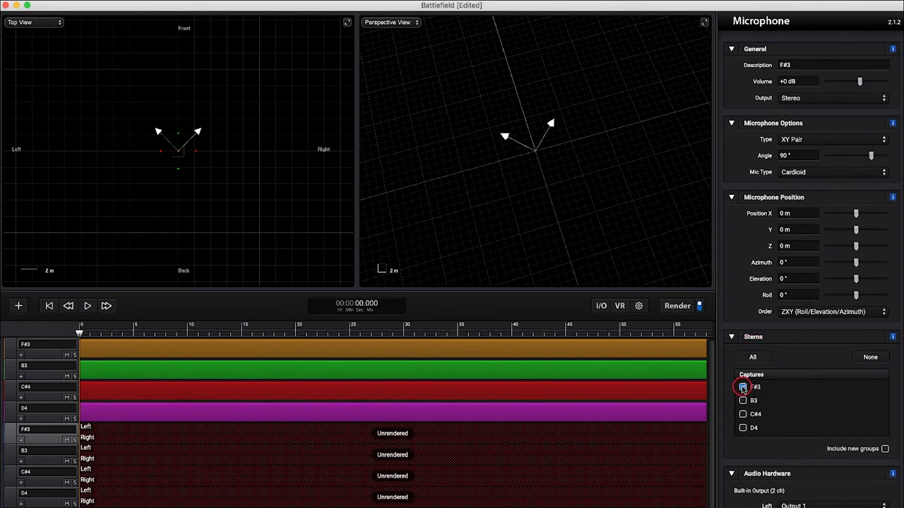
{"action": "left_click", "coordinate": [45, 460]}
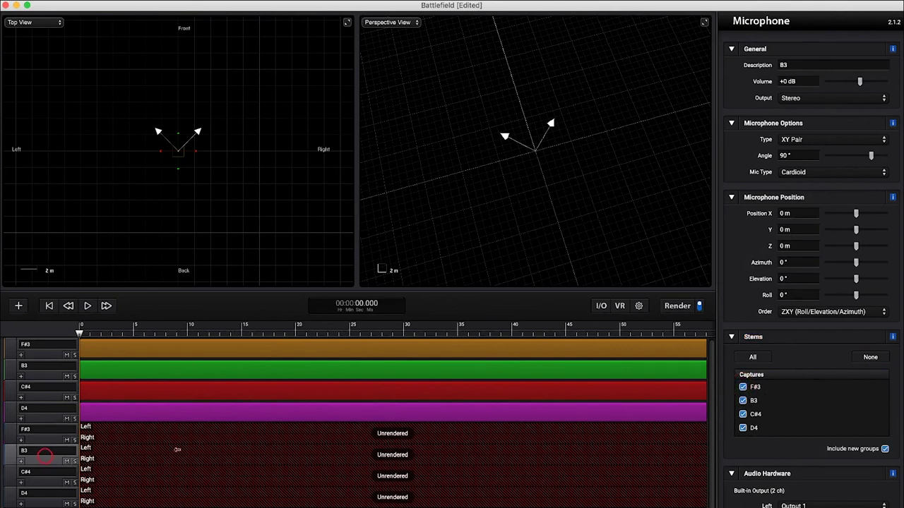
{"action": "left_click", "coordinate": [781, 418]}
{"action": "left_click", "coordinate": [870, 358]}
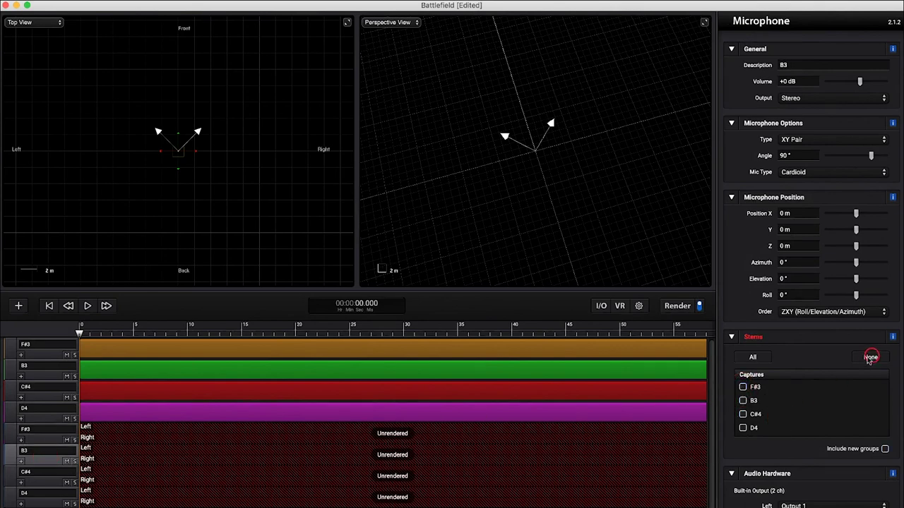
{"action": "left_click", "coordinate": [743, 400]}
Limit the C#4 microphone to capturing only the C#4 group and the D4 microphone to capturing only the D4 group.
{"action": "left_click", "coordinate": [41, 474]}
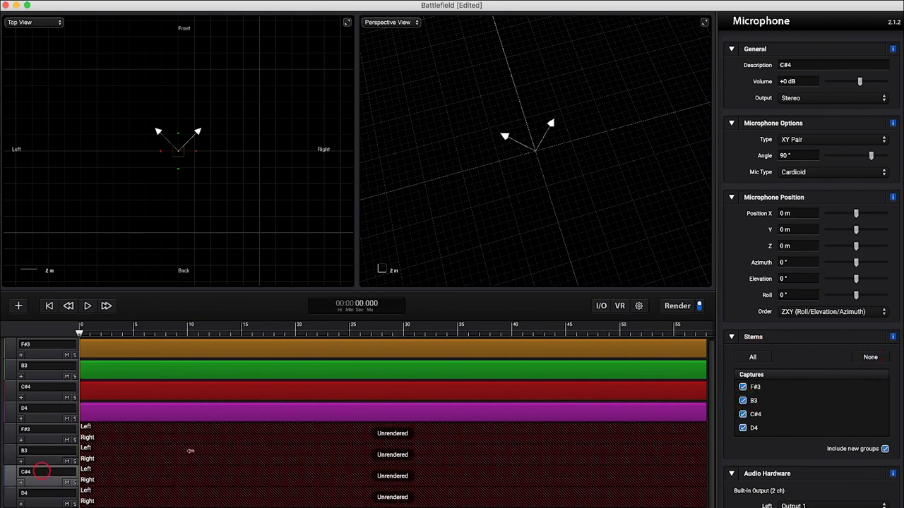
{"action": "left_click", "coordinate": [871, 357]}
{"action": "left_click", "coordinate": [742, 415]}
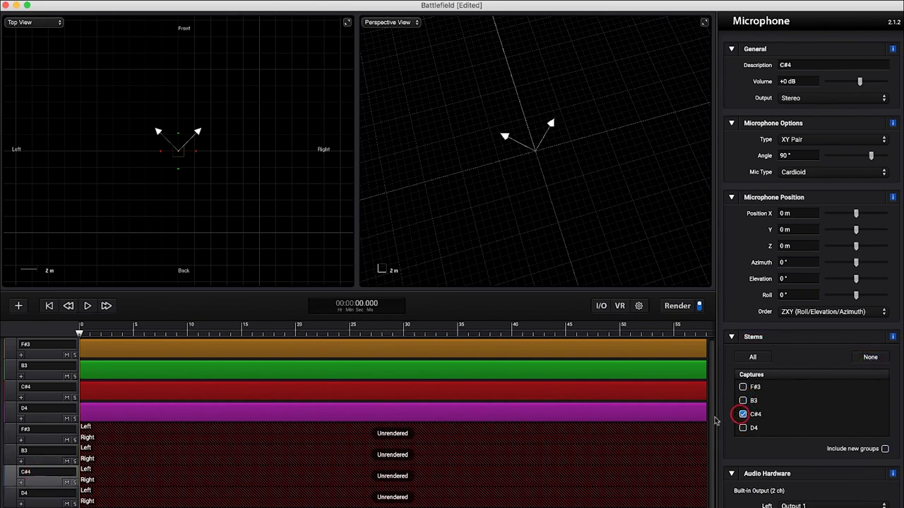
{"action": "left_click", "coordinate": [35, 500]}
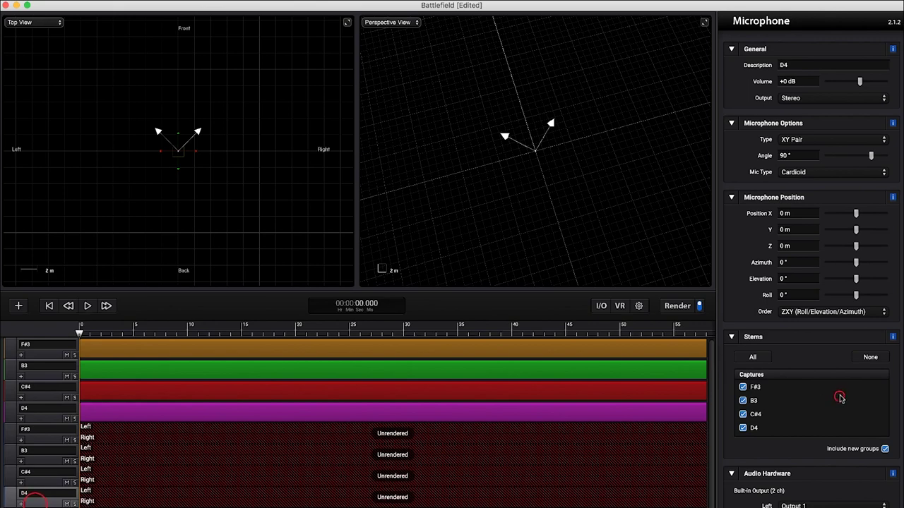
{"action": "left_click", "coordinate": [871, 357]}
{"action": "left_click", "coordinate": [742, 428]}
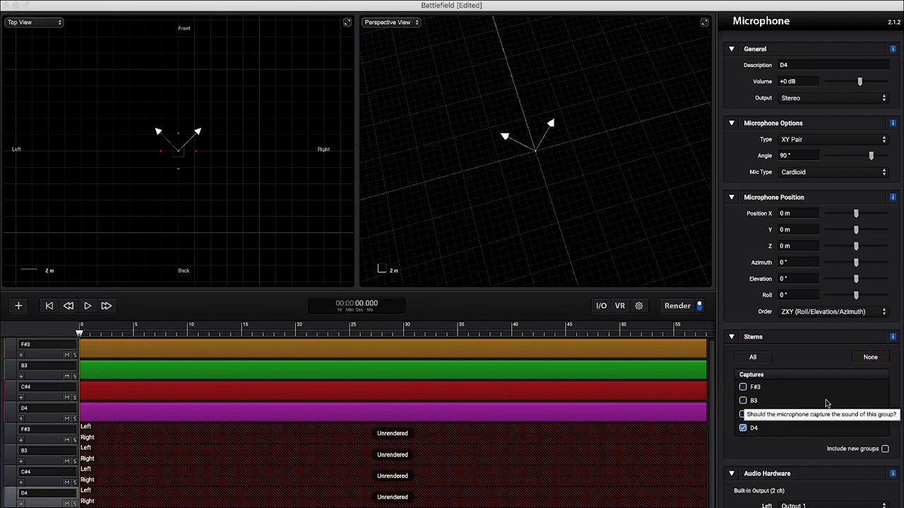
{"action": "left_click", "coordinate": [35, 452]}
{"action": "left_click", "coordinate": [38, 473]}
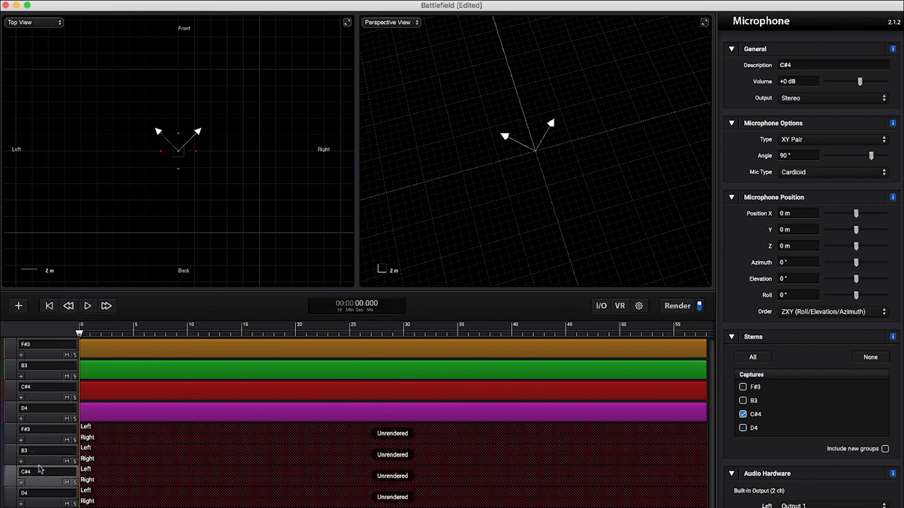
Move the playhead to about 6 s and regenerate the particles of the F#3, B3, C#4 and D4 groups.
{"action": "left_click", "coordinate": [51, 358]}
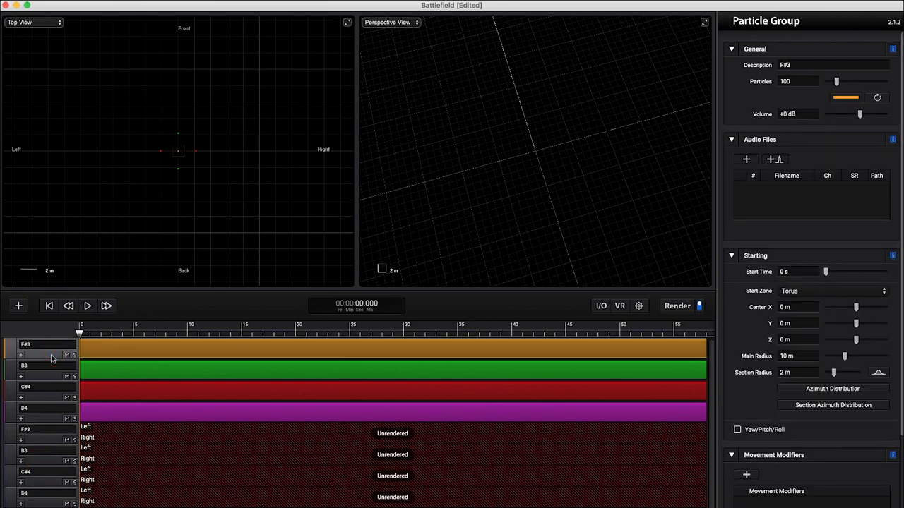
{"action": "left_click", "coordinate": [144, 333]}
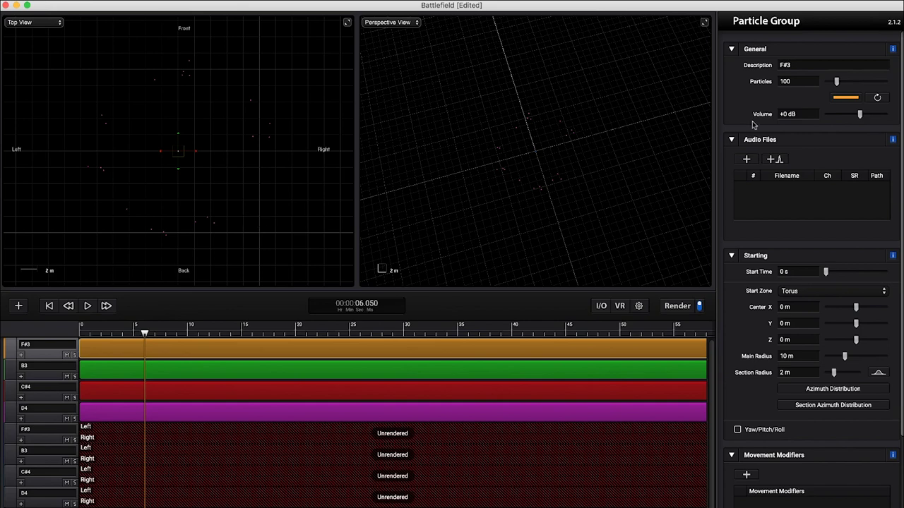
{"action": "left_click", "coordinate": [878, 98]}
{"action": "left_click", "coordinate": [349, 372]}
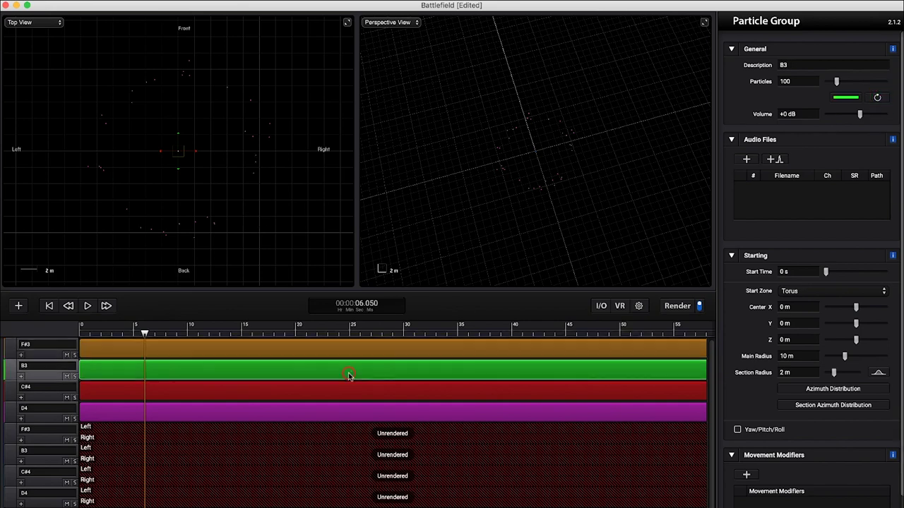
{"action": "left_click", "coordinate": [450, 387]}
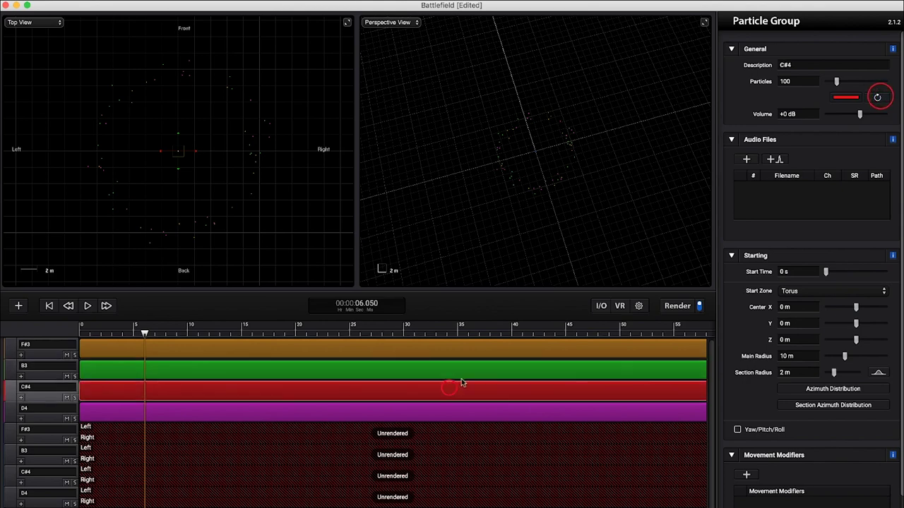
{"action": "left_click", "coordinate": [877, 98]}
{"action": "left_click", "coordinate": [876, 97]}
{"action": "left_click", "coordinate": [236, 408]}
{"action": "left_click", "coordinate": [877, 97]}
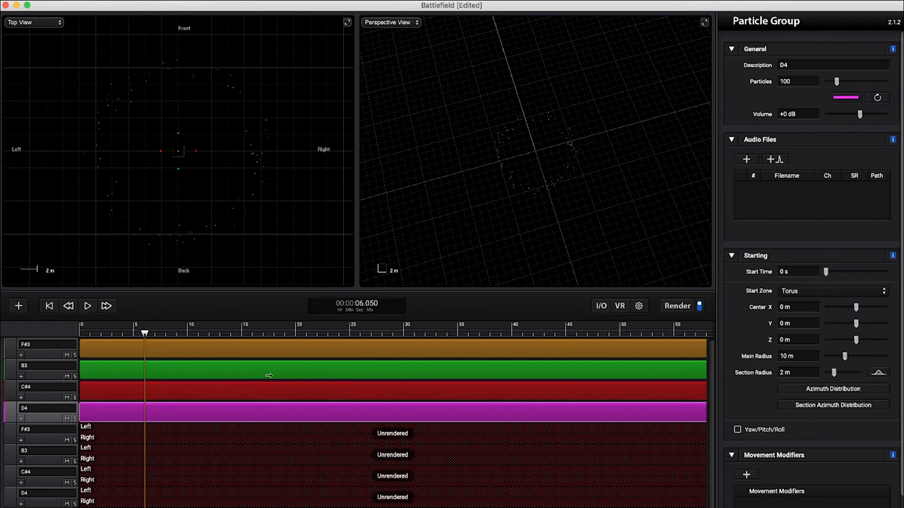
{"action": "left_click", "coordinate": [52, 354]}
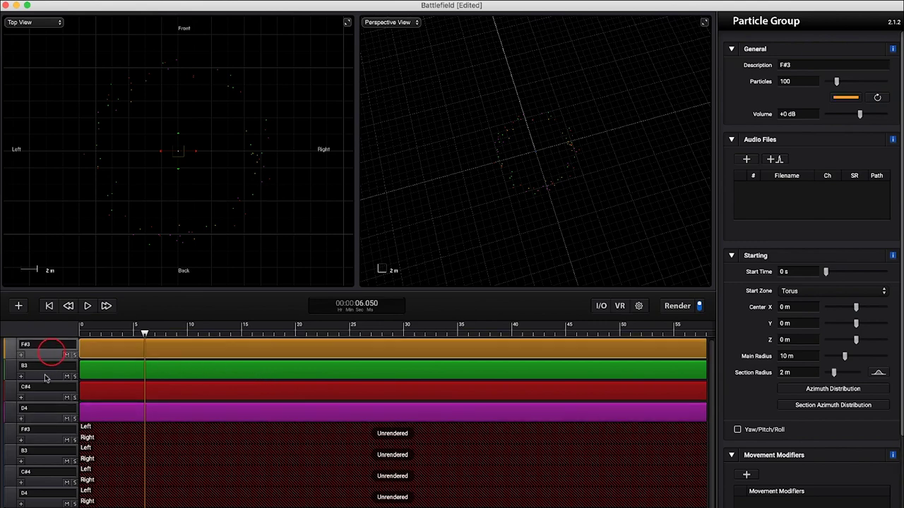
{"action": "left_click", "coordinate": [45, 371]}
{"action": "left_click", "coordinate": [46, 385]}
{"action": "key", "text": "Down"}
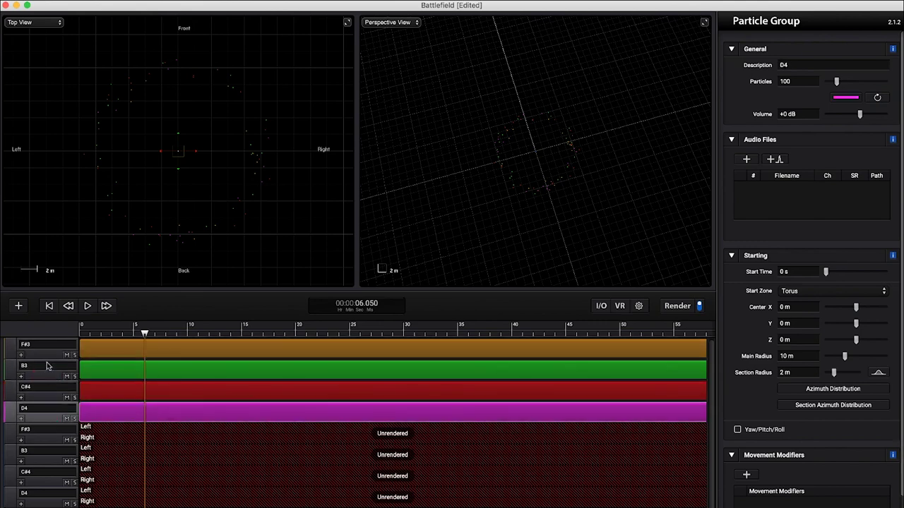
Set the particle count of the F#3, B3, C#4 and D4 groups to 25 and move the playhead to about 11.8 s.
{"action": "left_click", "coordinate": [50, 355]}
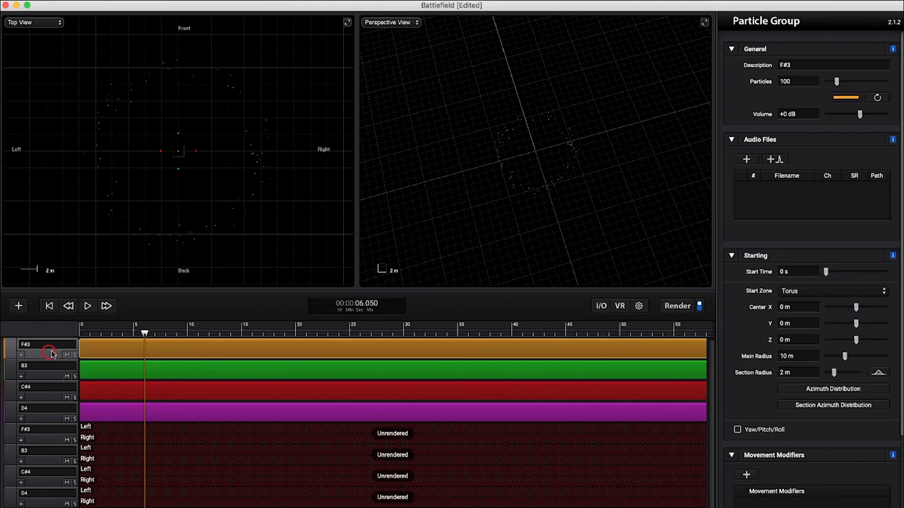
{"action": "left_click", "coordinate": [795, 80]}
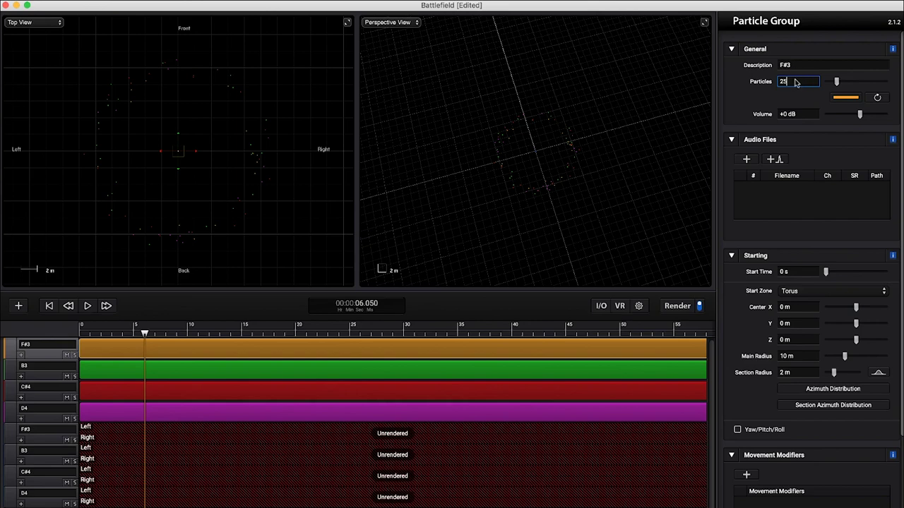
{"action": "left_click", "coordinate": [44, 378]}
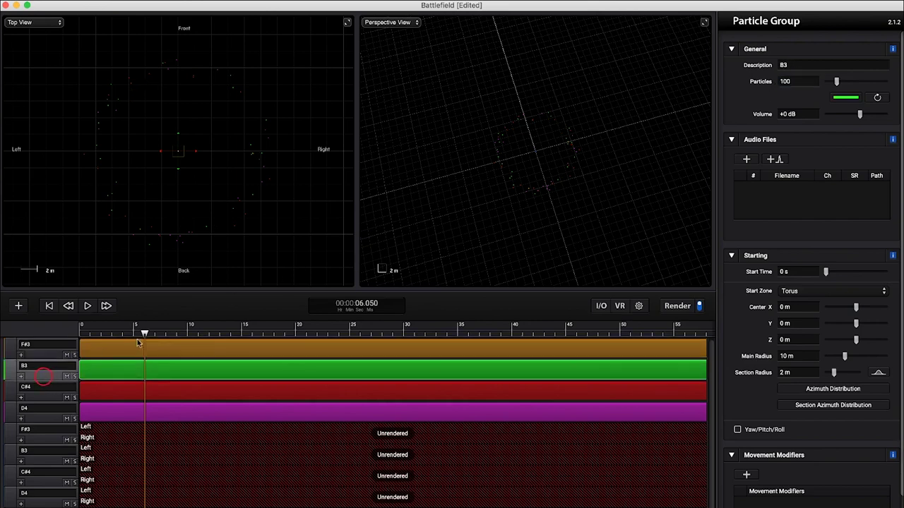
{"action": "double_click", "coordinate": [795, 81]}
{"action": "type", "text": "25"}
{"action": "left_click", "coordinate": [45, 389]}
{"action": "left_click", "coordinate": [790, 81]}
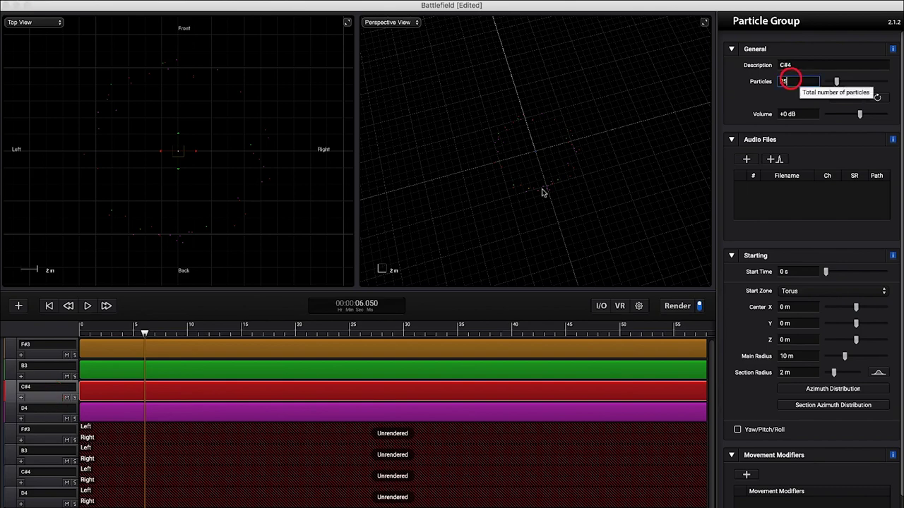
{"action": "left_click", "coordinate": [42, 411]}
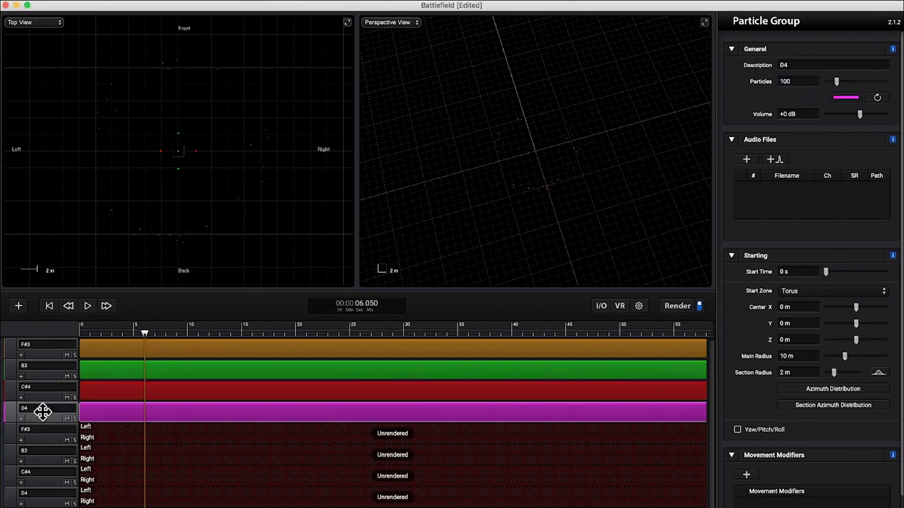
{"action": "double_click", "coordinate": [786, 81]}
{"action": "type", "text": "25"}
{"action": "left_click", "coordinate": [185, 329]}
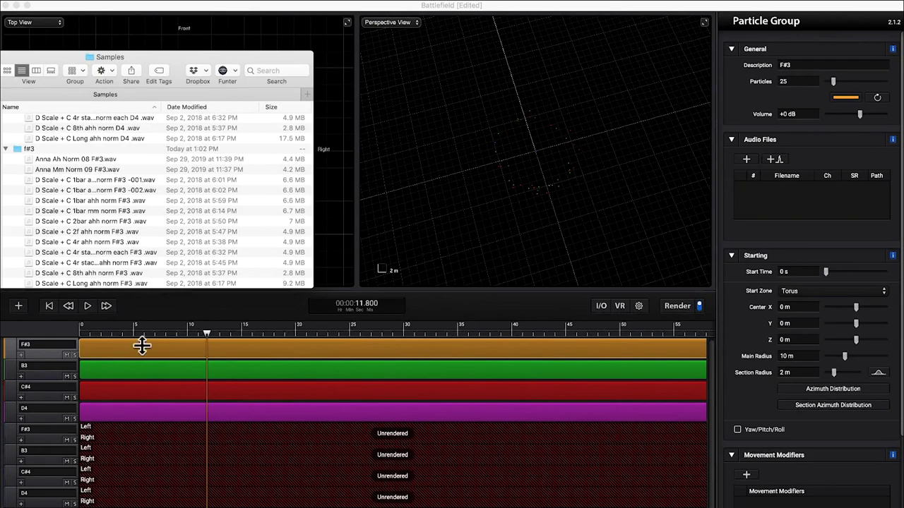
Add all the WAV samples from the f#3 folder in Finder to the F#3 particle group's audio files.
{"action": "left_click", "coordinate": [142, 345]}
{"action": "left_click", "coordinate": [80, 161]}
{"action": "scroll", "coordinate": [70, 164], "scroll_direction": "down", "scroll_amount": 1}
{"action": "left_click", "coordinate": [74, 283], "text": "shift"}
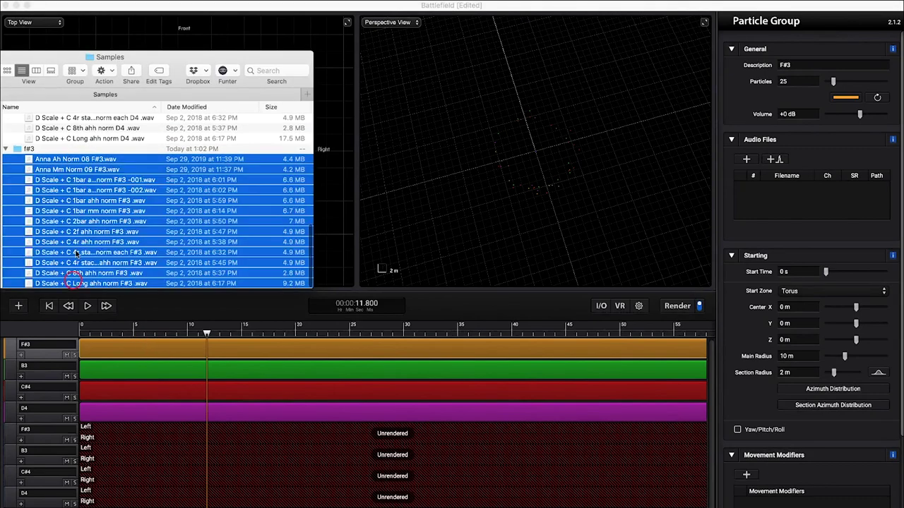
{"action": "left_click_drag", "start_coordinate": [73, 282], "coordinate": [820, 202]}
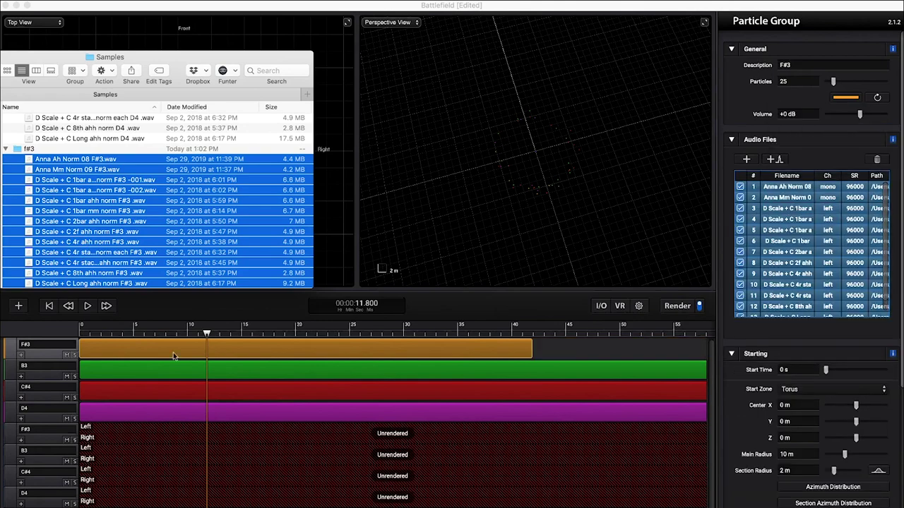
Add all the WAV samples from the b3 folder in Finder to the B3 particle group's audio files.
{"action": "left_click", "coordinate": [110, 371]}
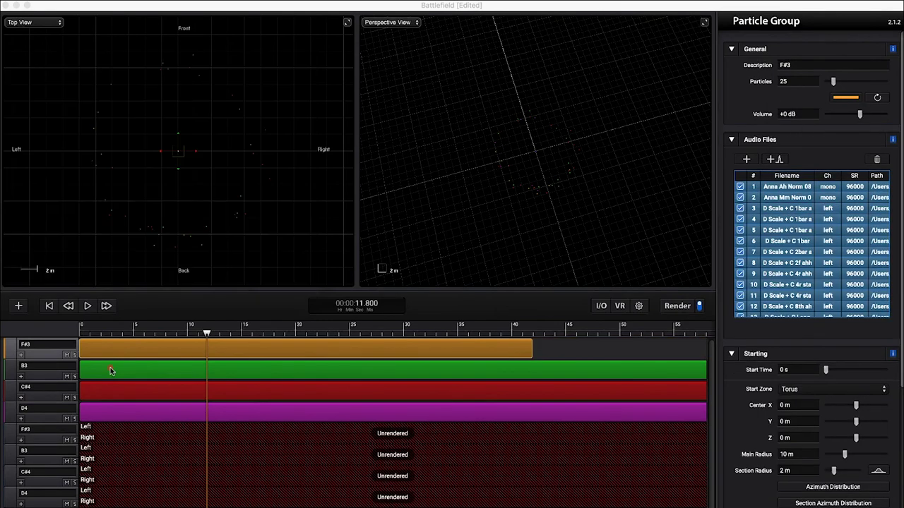
{"action": "left_click", "coordinate": [46, 372]}
{"action": "key", "text": "super+Tab"}
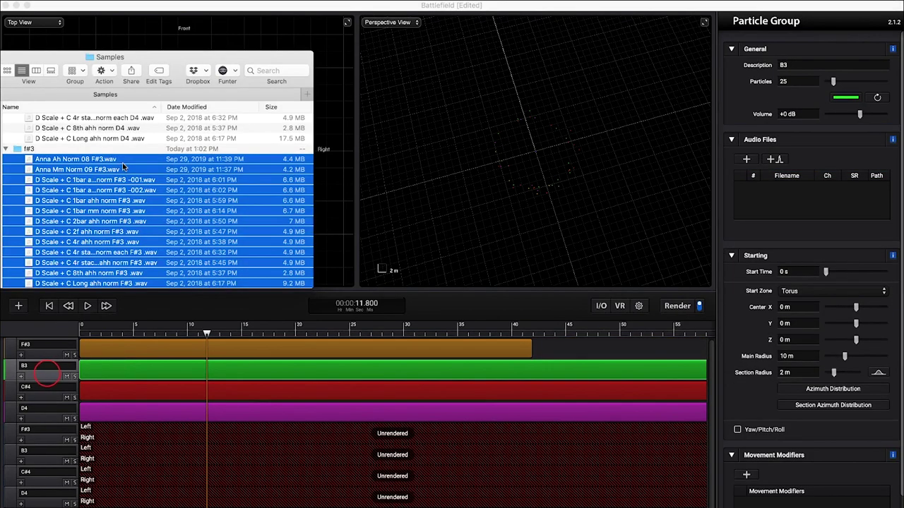
{"action": "scroll", "coordinate": [123, 167], "scroll_direction": "down", "scroll_amount": 6}
{"action": "scroll", "coordinate": [123, 166], "scroll_direction": "up", "scroll_amount": 4}
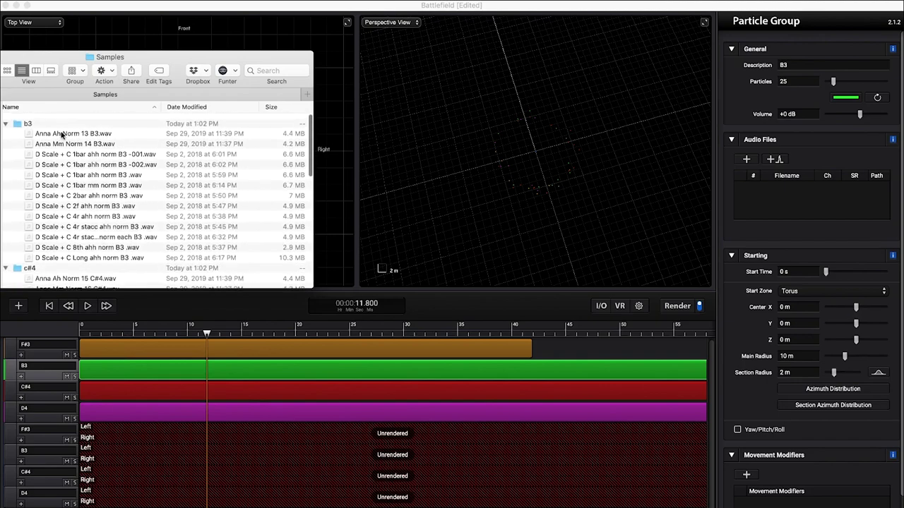
{"action": "left_click", "coordinate": [53, 129]}
{"action": "left_click", "coordinate": [71, 253], "text": "shift"}
{"action": "left_click_drag", "start_coordinate": [74, 211], "coordinate": [812, 215]}
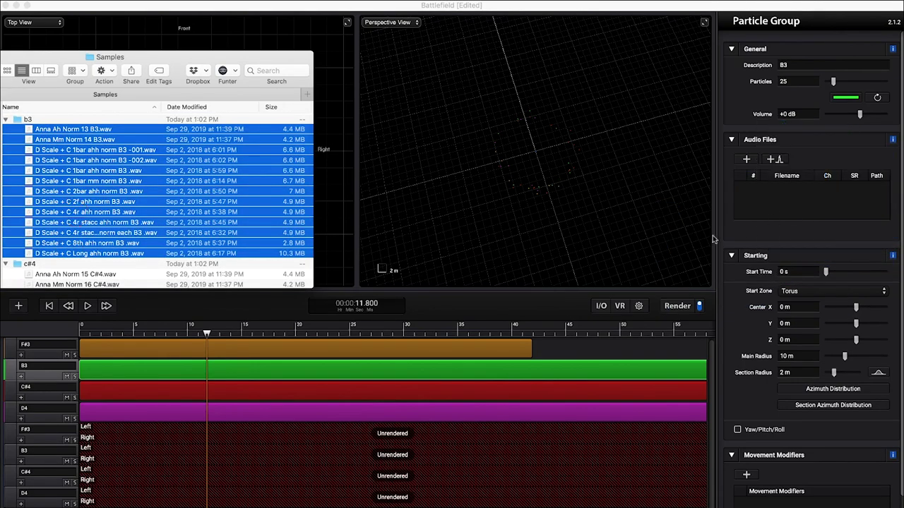
Add all the WAV samples from the c#4 folder in Finder to the C#4 particle group's audio files.
{"action": "left_click", "coordinate": [199, 393]}
{"action": "left_click", "coordinate": [197, 392]}
{"action": "key", "text": "super+Tab"}
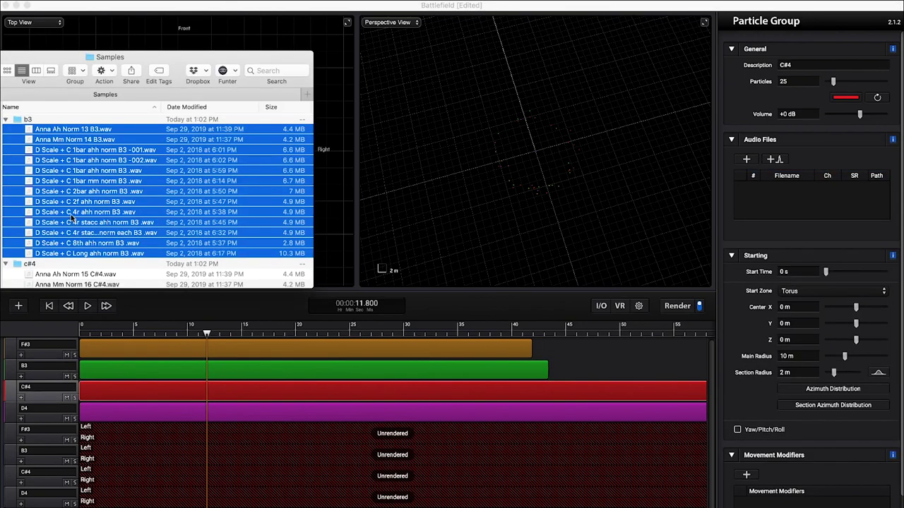
{"action": "scroll", "coordinate": [81, 229], "scroll_direction": "down", "scroll_amount": 3}
{"action": "left_click", "coordinate": [71, 219]}
{"action": "scroll", "coordinate": [71, 212], "scroll_direction": "down", "scroll_amount": 5}
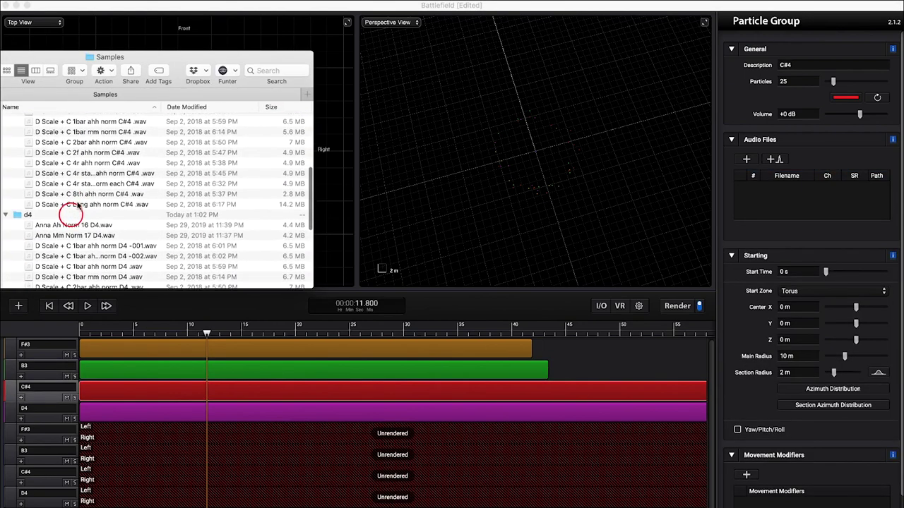
{"action": "left_click", "coordinate": [74, 206], "text": "shift"}
{"action": "left_click_drag", "start_coordinate": [74, 206], "coordinate": [777, 226]}
Add all the WAV samples from the d4 folder in Finder to the D4 particle group's audio files.
{"action": "left_click", "coordinate": [159, 409]}
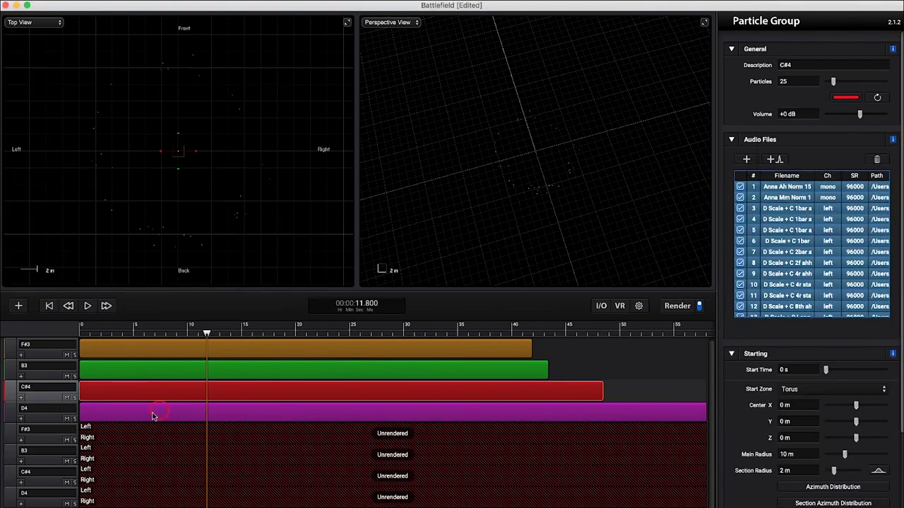
{"action": "left_click", "coordinate": [151, 413]}
{"action": "key", "text": "super+Tab"}
{"action": "left_click", "coordinate": [82, 227]}
{"action": "scroll", "coordinate": [88, 233], "scroll_direction": "down", "scroll_amount": 5}
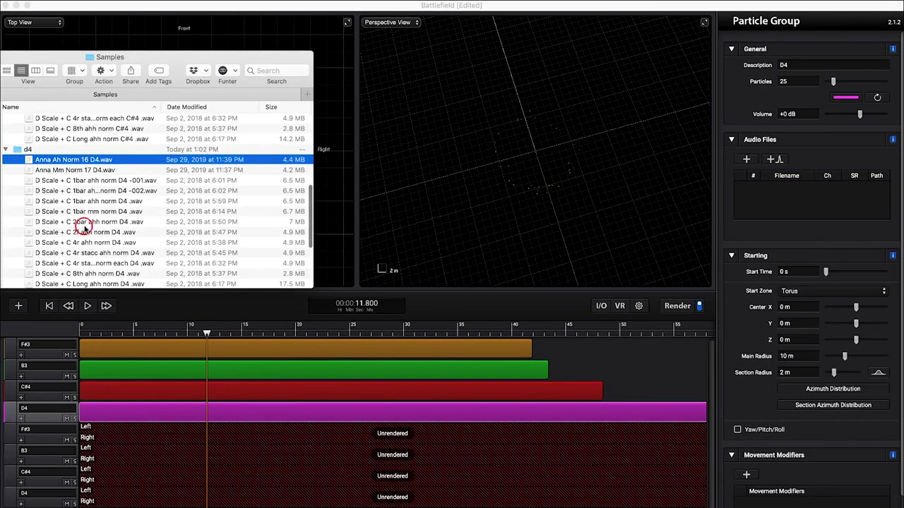
{"action": "left_click", "coordinate": [95, 228], "text": "shift"}
{"action": "left_click_drag", "start_coordinate": [96, 228], "coordinate": [803, 203]}
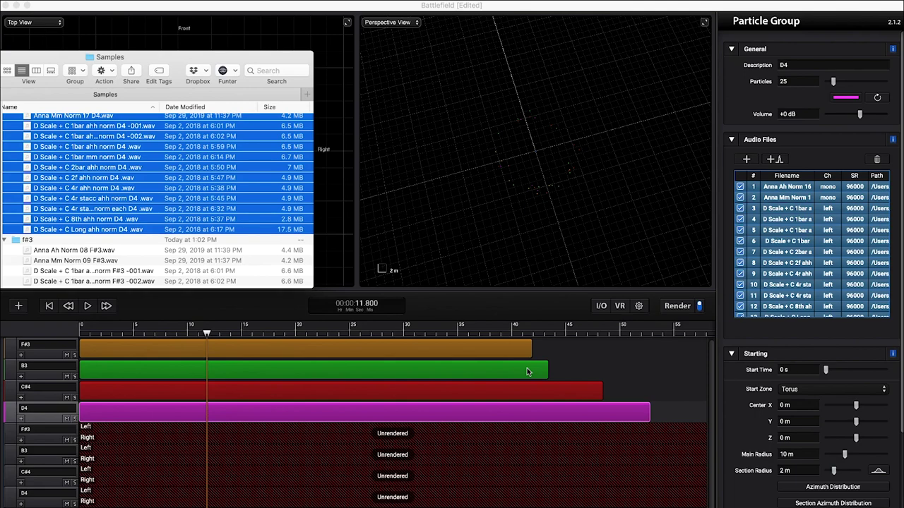
{"action": "left_click", "coordinate": [526, 372]}
{"action": "left_click", "coordinate": [546, 413]}
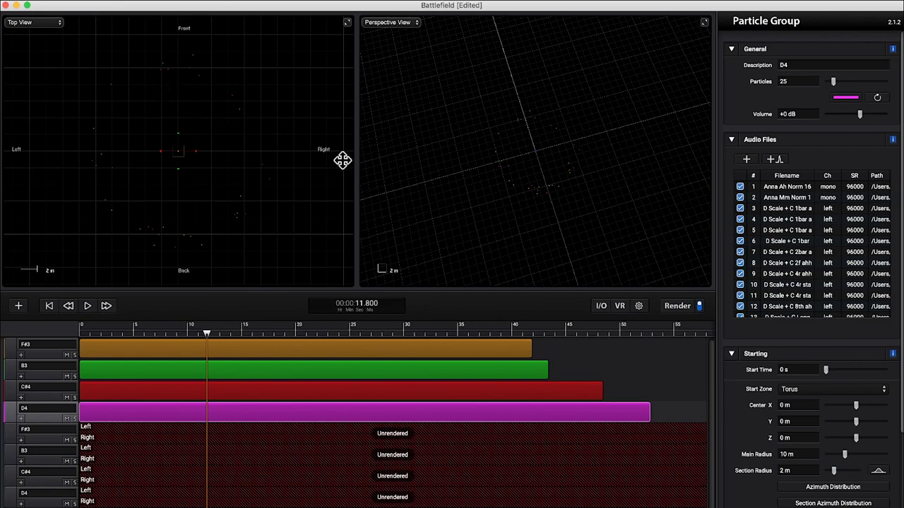
Configure batch processing for 4 runs with particles recreated each run and the suffix _out added to exported files.
{"action": "key", "text": "super+b"}
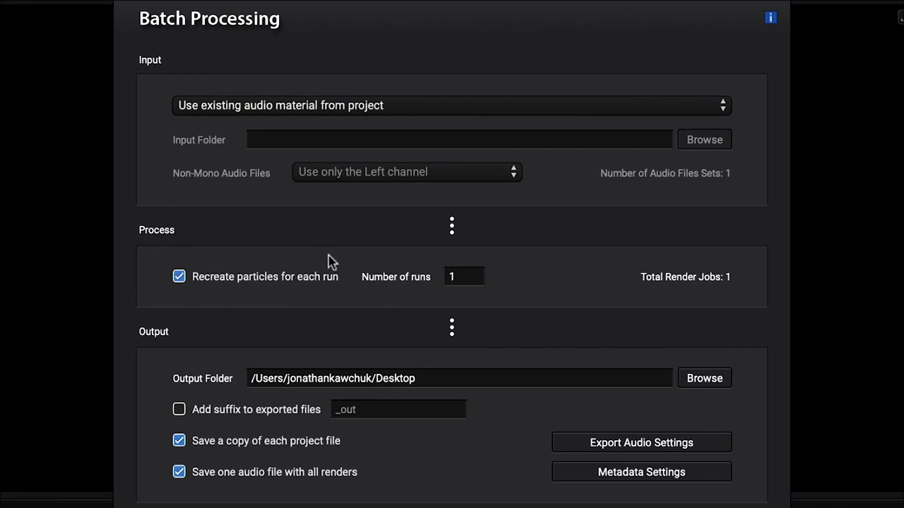
{"action": "left_click", "coordinate": [461, 276]}
{"action": "key", "text": "Return"}
{"action": "left_click", "coordinate": [195, 410]}
{"action": "left_click", "coordinate": [684, 477]}
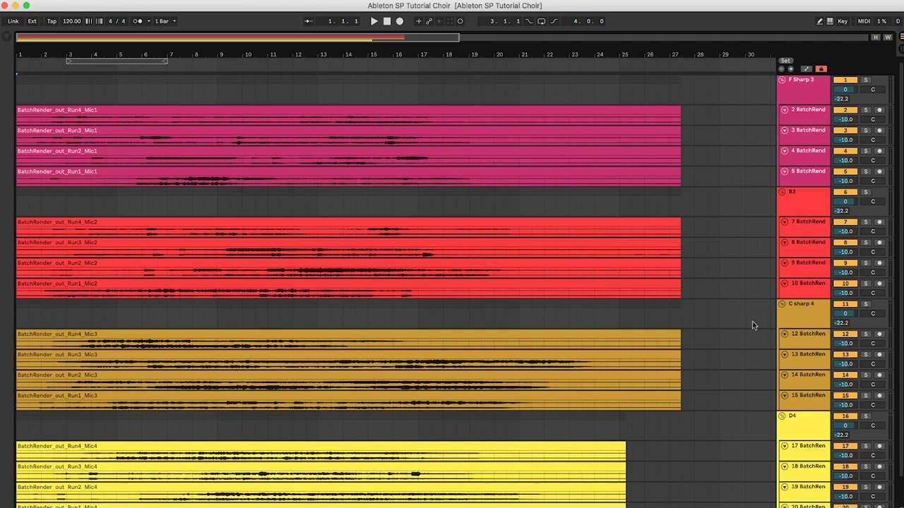
Play the layered batch renders of the four note groups in the Ableton Live project.
{"action": "left_click", "coordinate": [374, 22]}
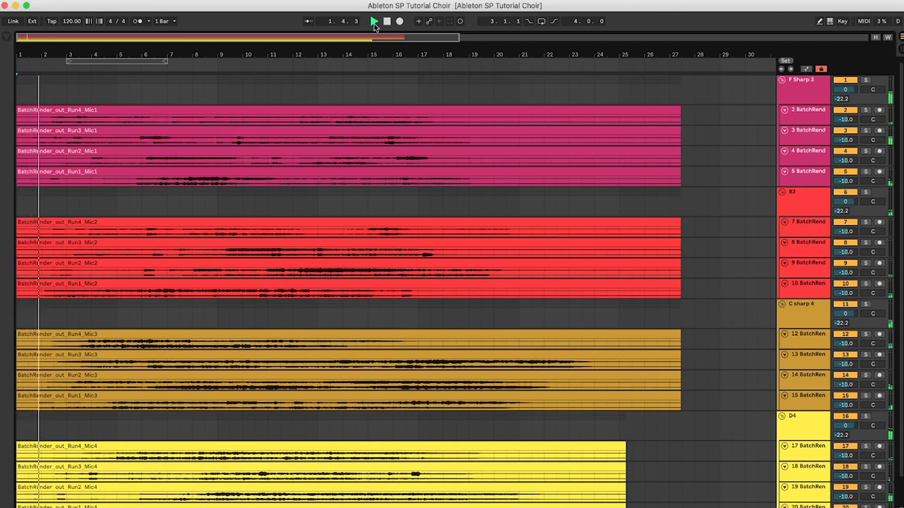